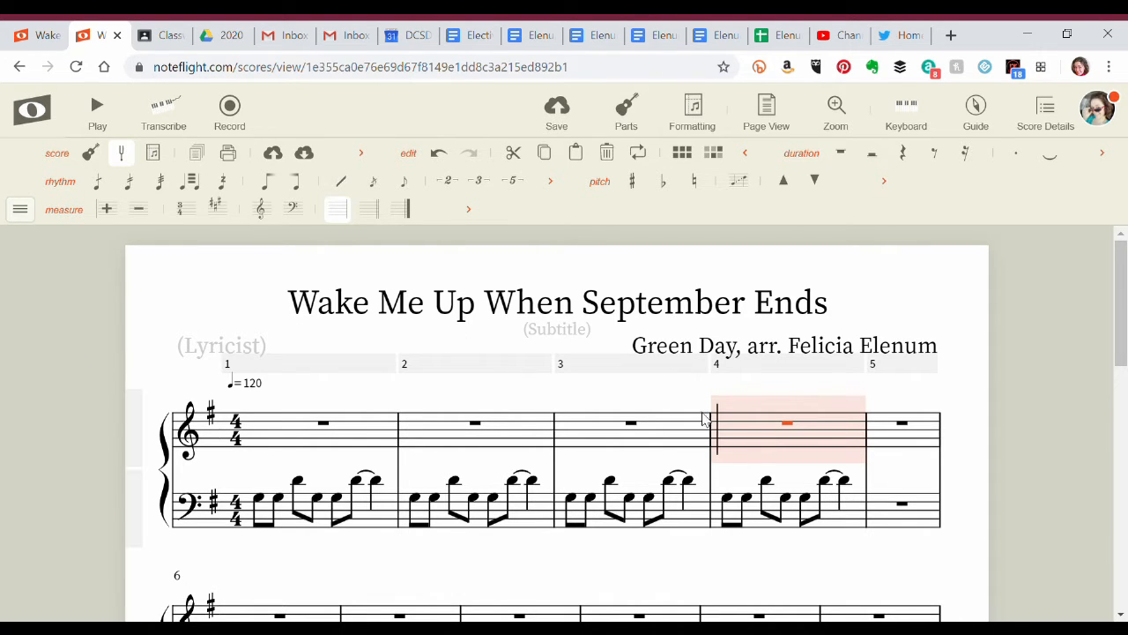
{"action": "scroll", "coordinate": [640, 386], "scroll_direction": "down", "scroll_amount": 1}
{"action": "scroll", "coordinate": [641, 386], "scroll_direction": "down", "scroll_amount": 3}
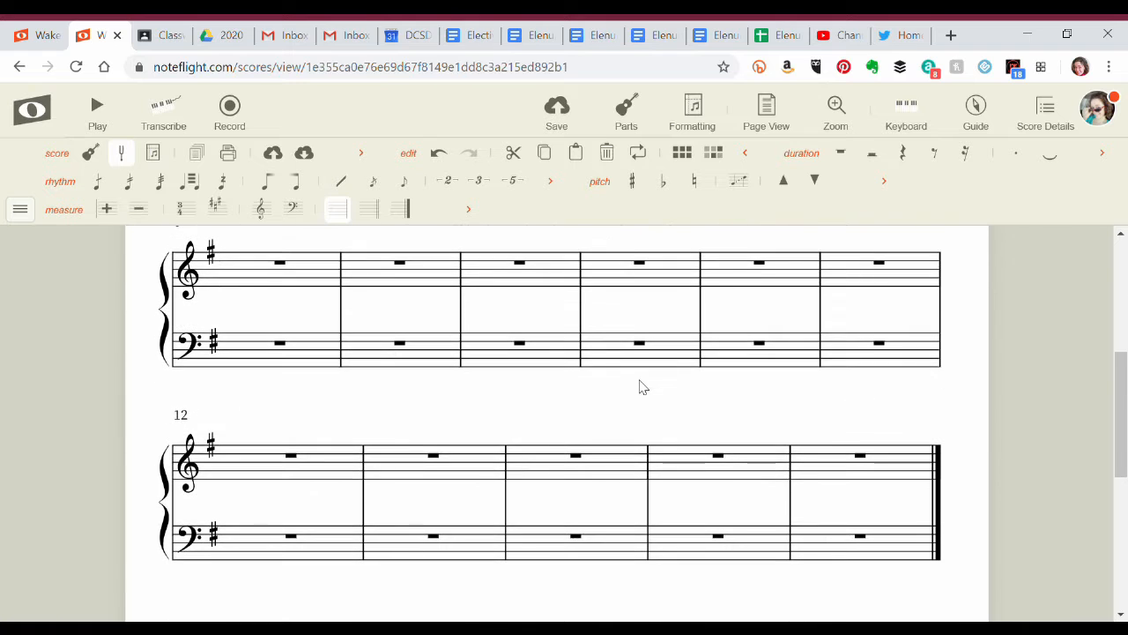
{"action": "scroll", "coordinate": [641, 386], "scroll_direction": "up", "scroll_amount": 4}
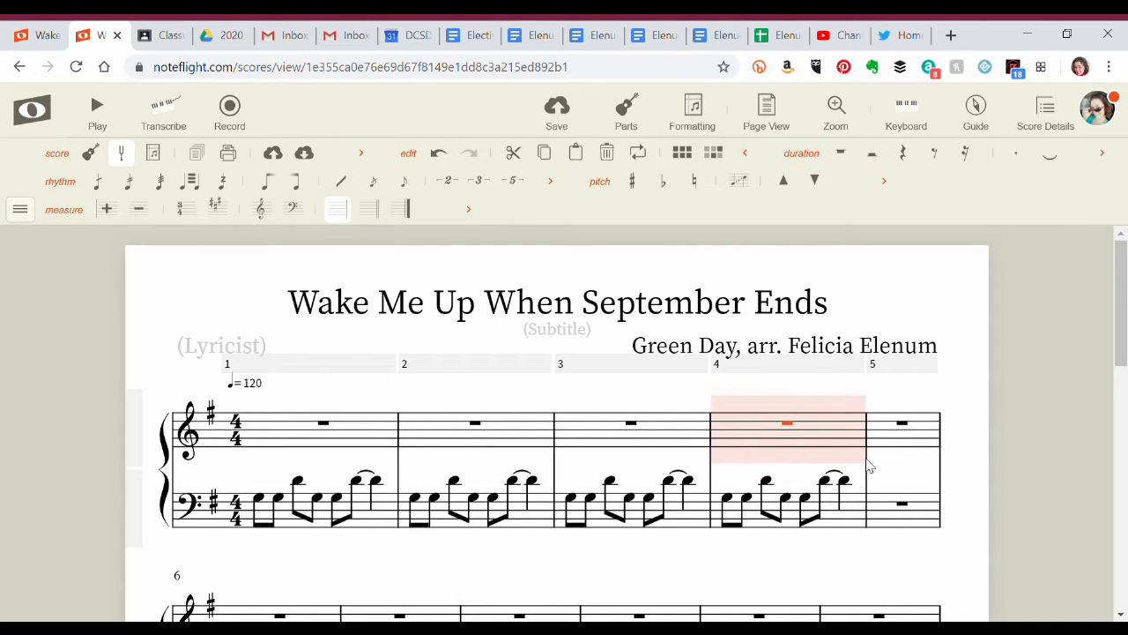
Delete the second and third bass notes of measure 4, and undo the deletion of the third note.
{"action": "left_click", "coordinate": [746, 499]}
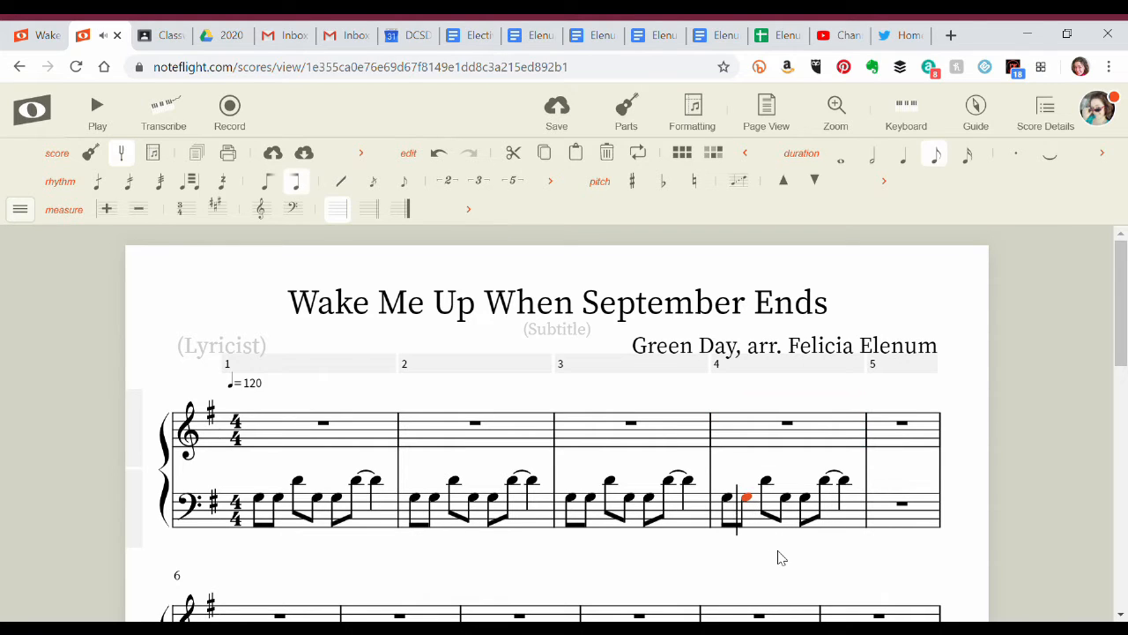
{"action": "key", "text": "Delete"}
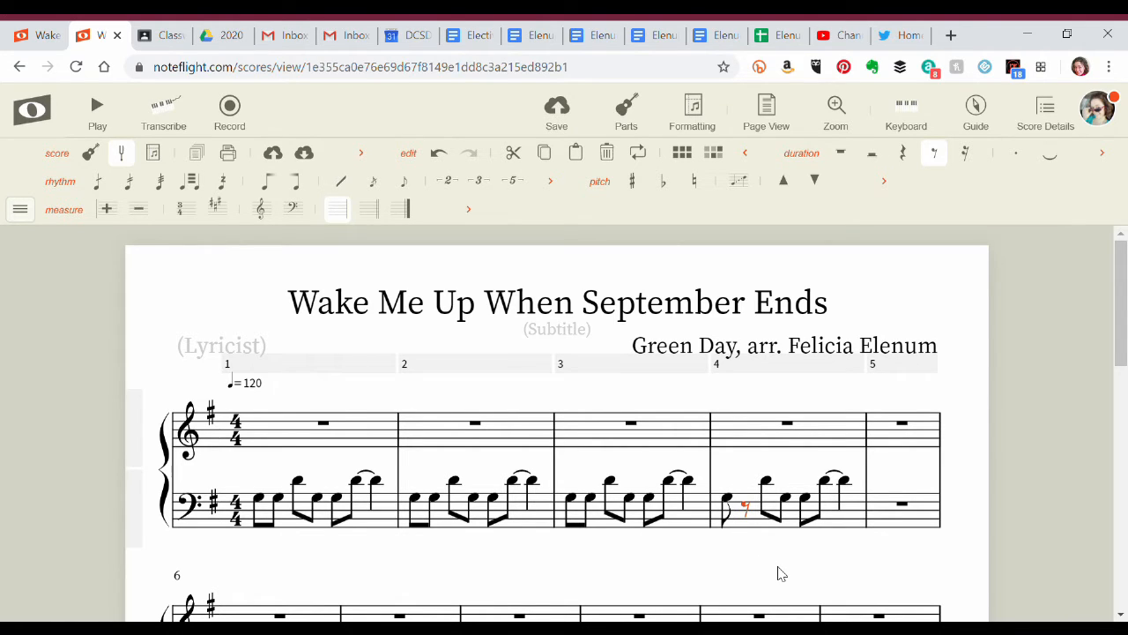
{"action": "key", "text": "g"}
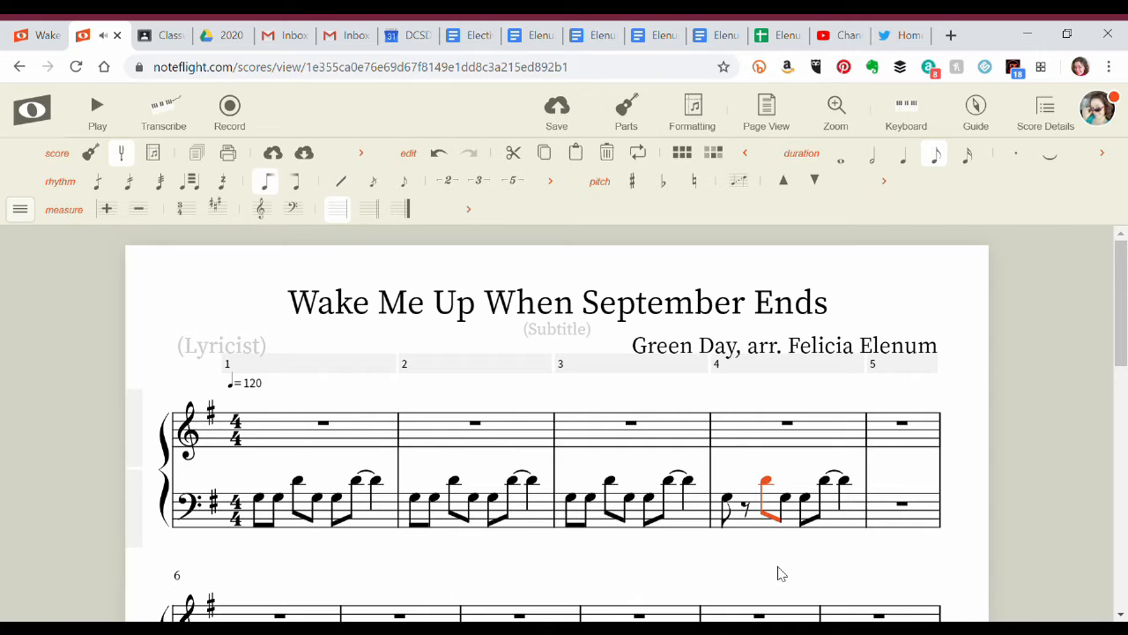
{"action": "key", "text": "Delete"}
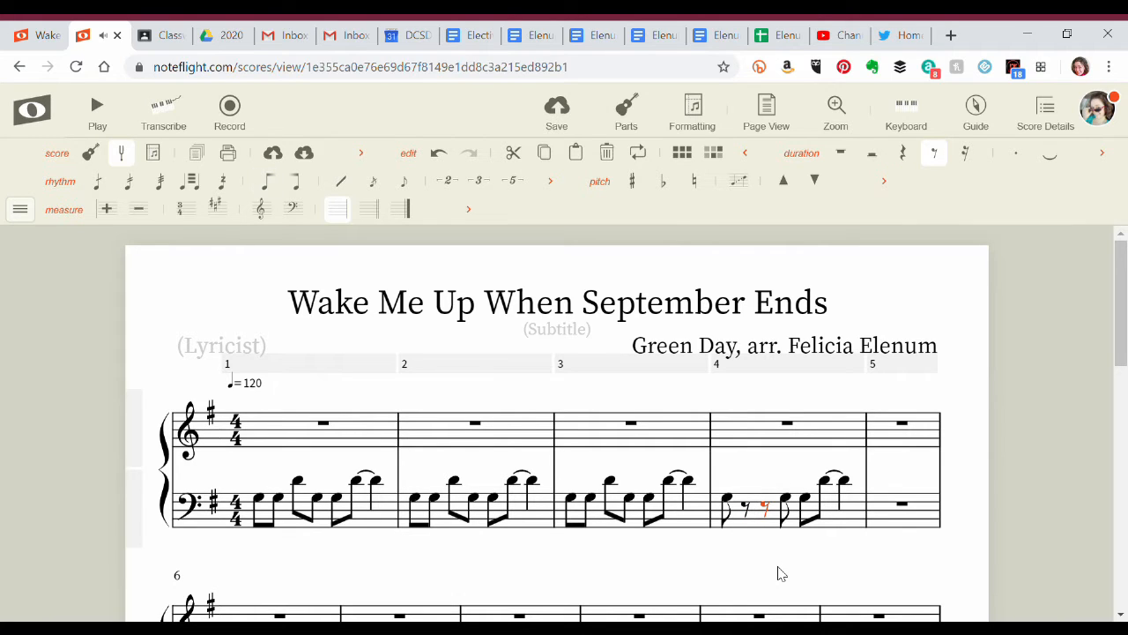
{"action": "key", "text": "Delete"}
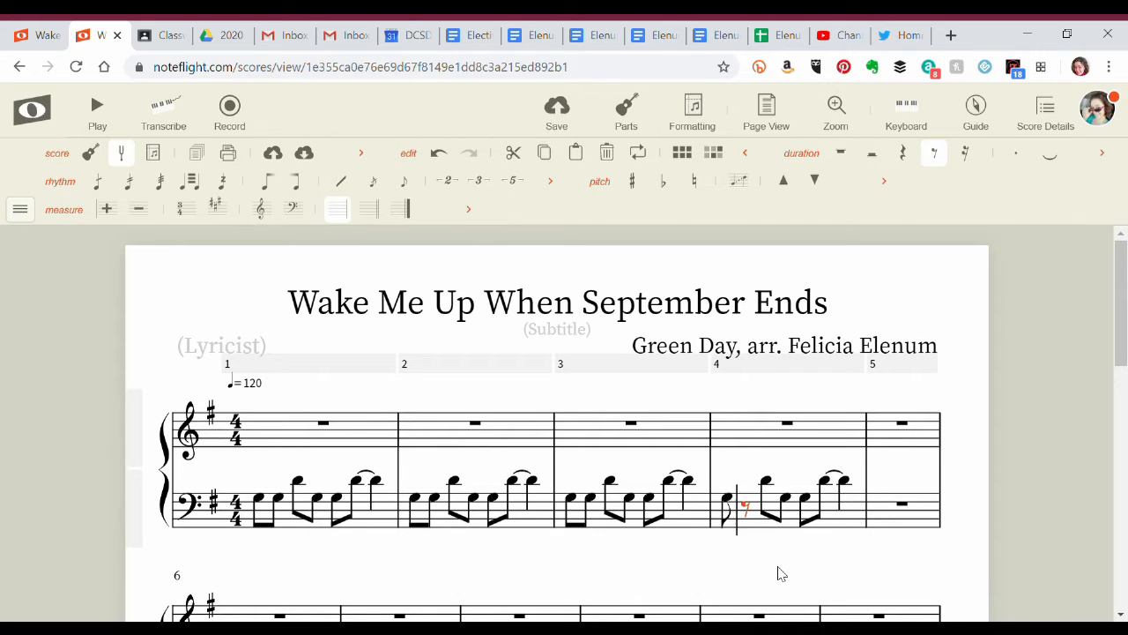
{"action": "key", "text": "ctrl+z"}
{"action": "key", "text": "Right"}
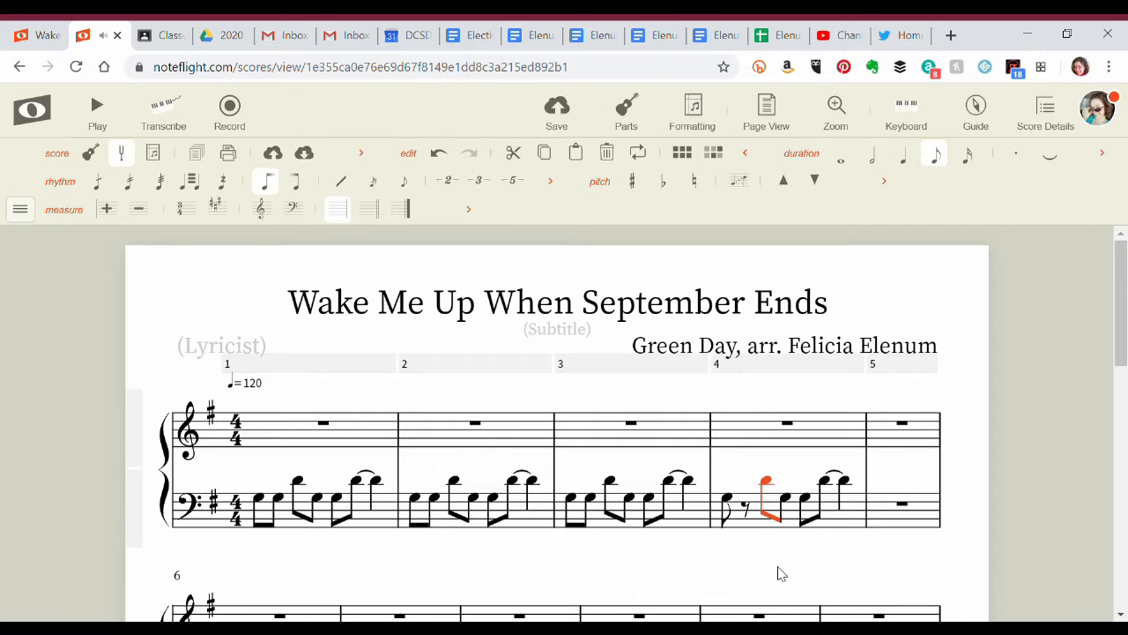
{"action": "key", "text": "Left"}
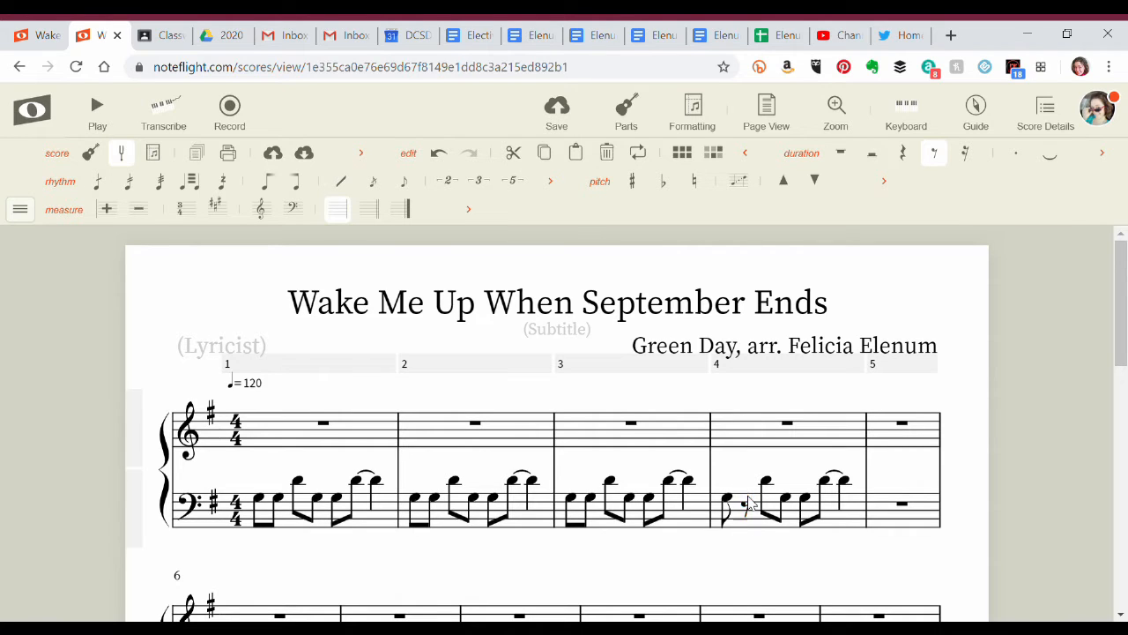
Replace the rest in measure 4's bass staff with an eighth-note D and lower the following note to G.
{"action": "left_click", "coordinate": [748, 501]}
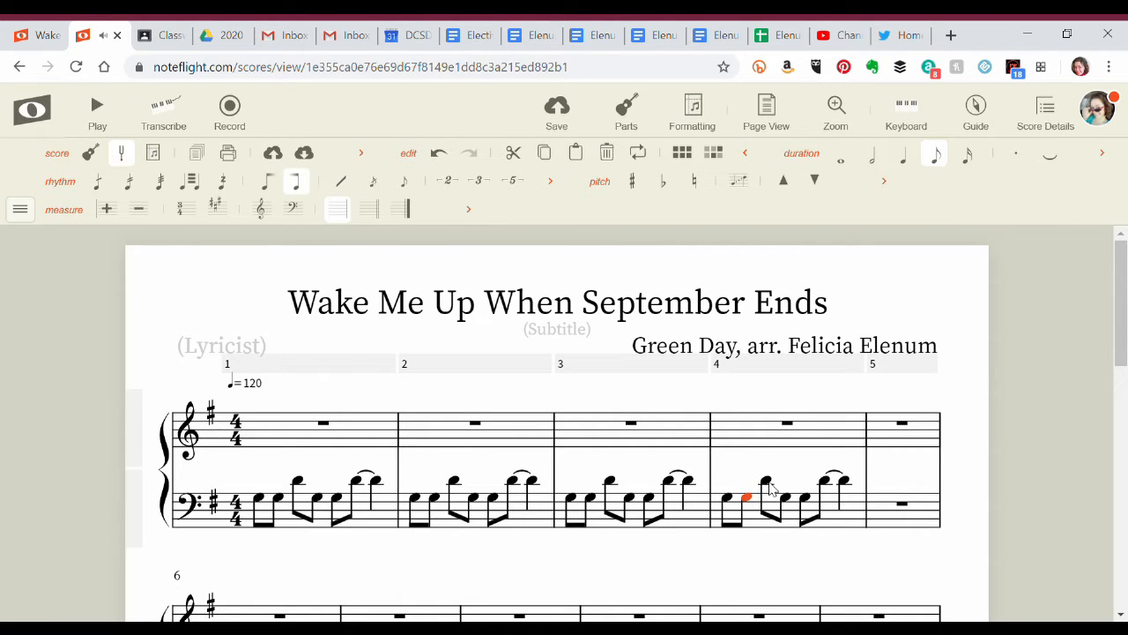
{"action": "key", "text": "ctrl+z"}
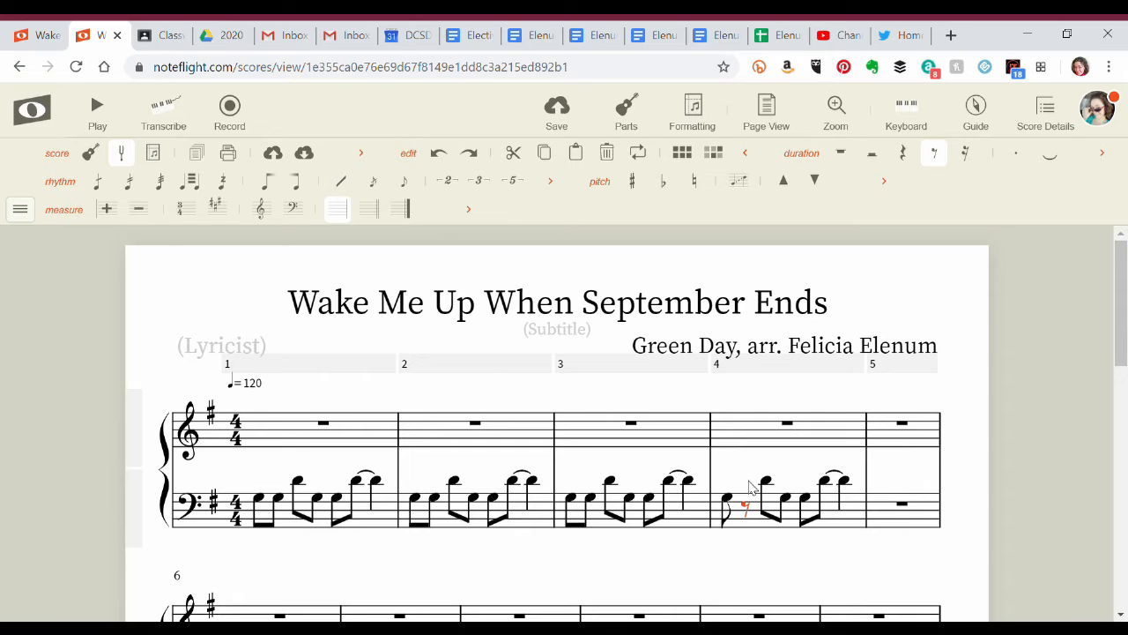
{"action": "left_click", "coordinate": [748, 507]}
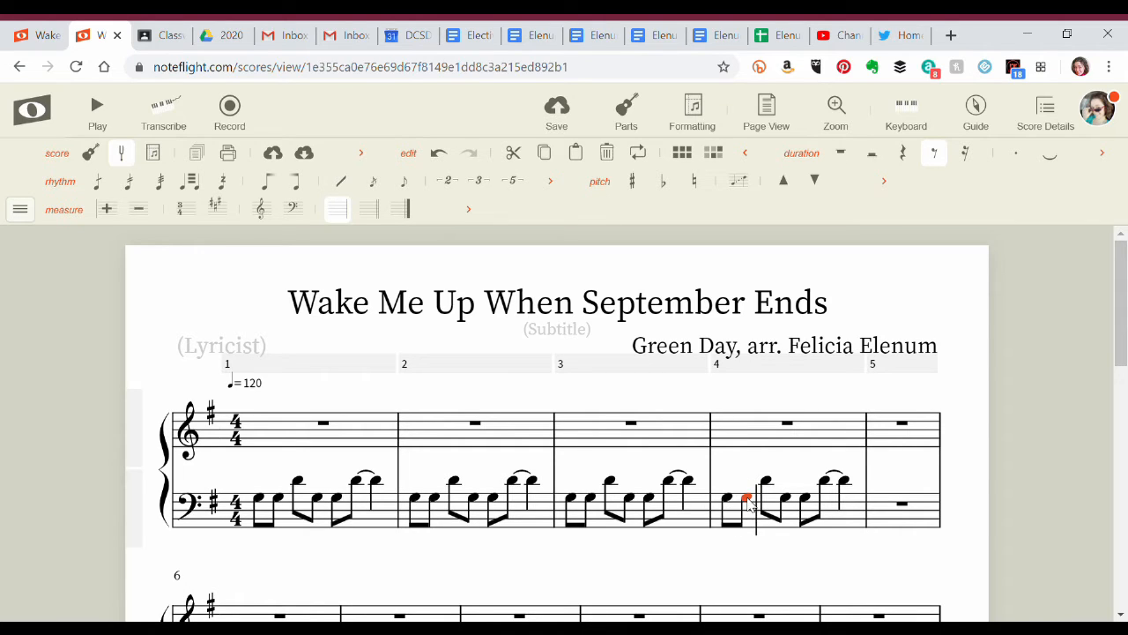
{"action": "key", "text": "Up"}
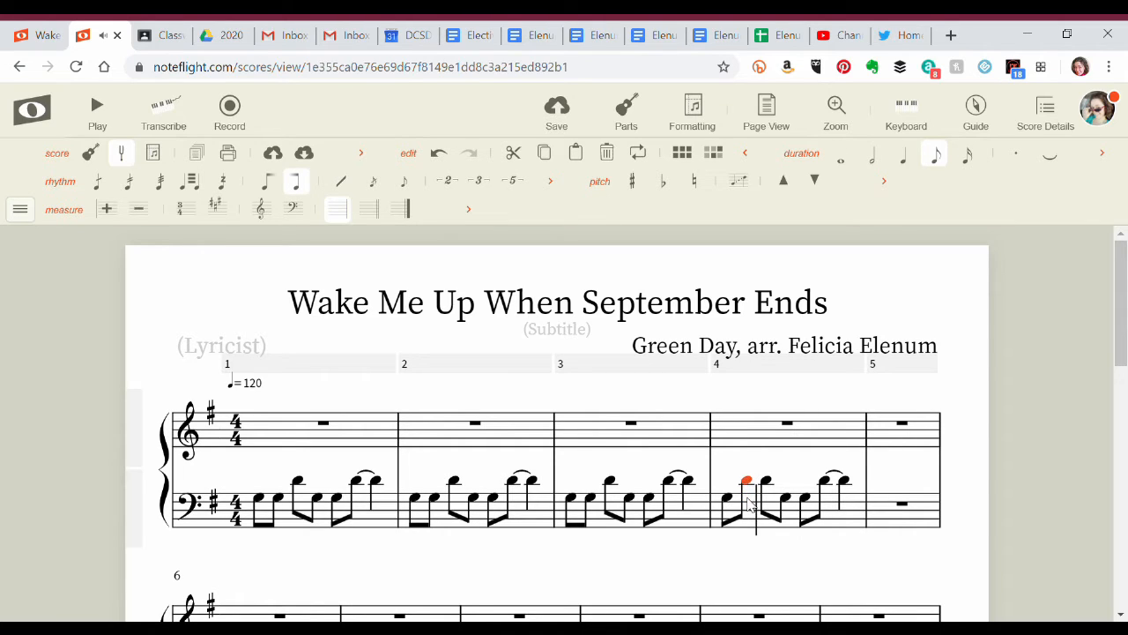
{"action": "key", "text": "Right"}
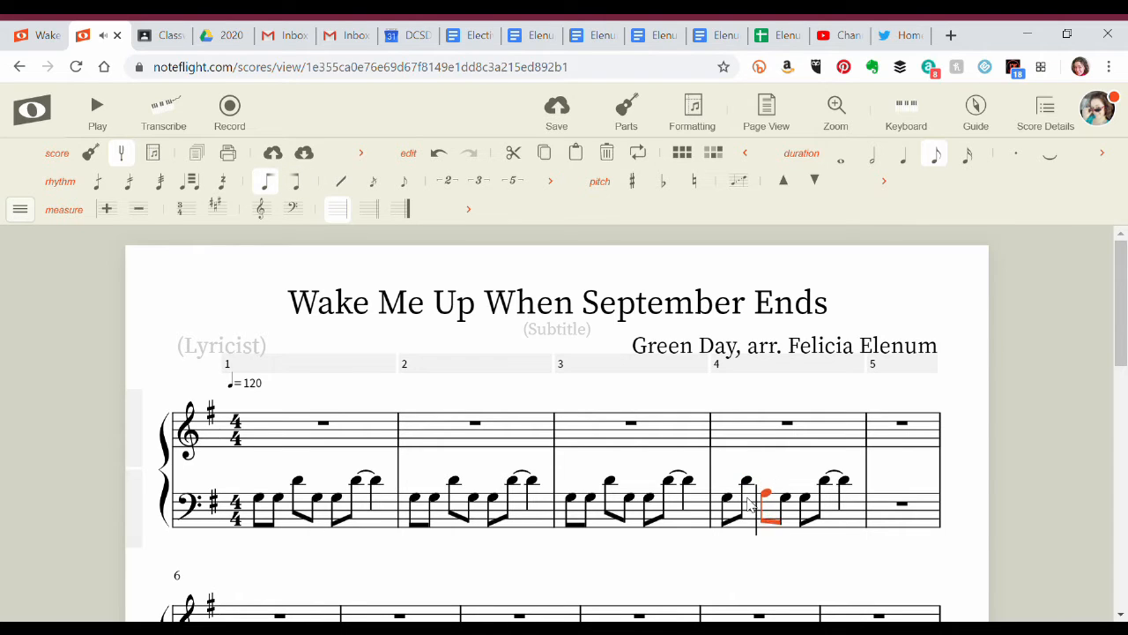
{"action": "key", "text": "Right"}
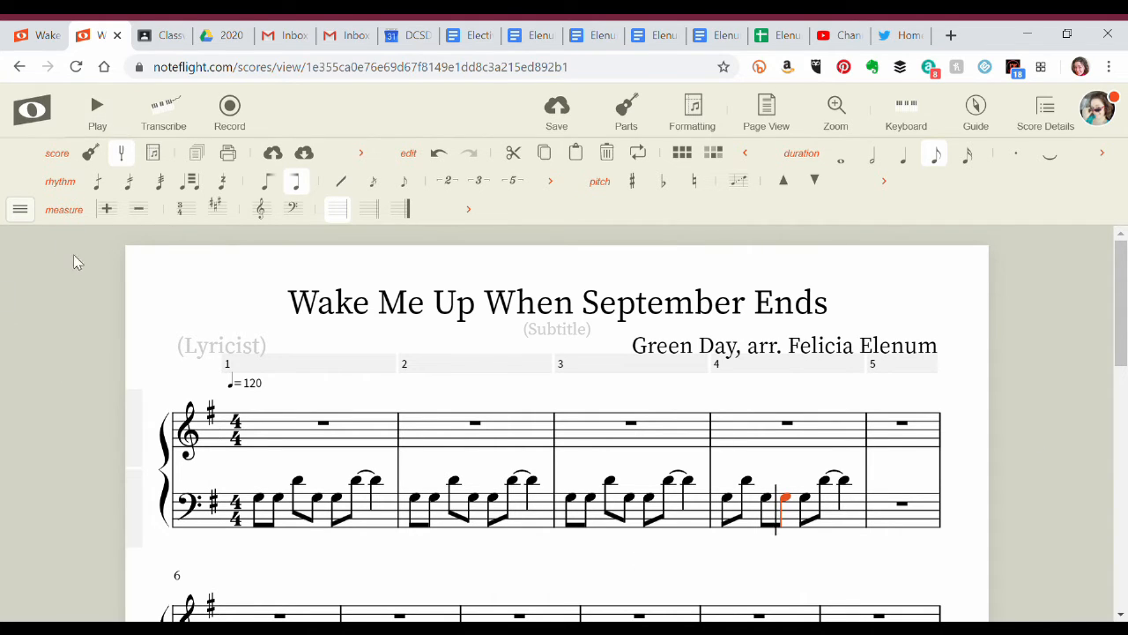
Clear the bass staff of measure 4 and start it with the eighth notes D, C, B and A.
{"action": "left_click", "coordinate": [847, 523]}
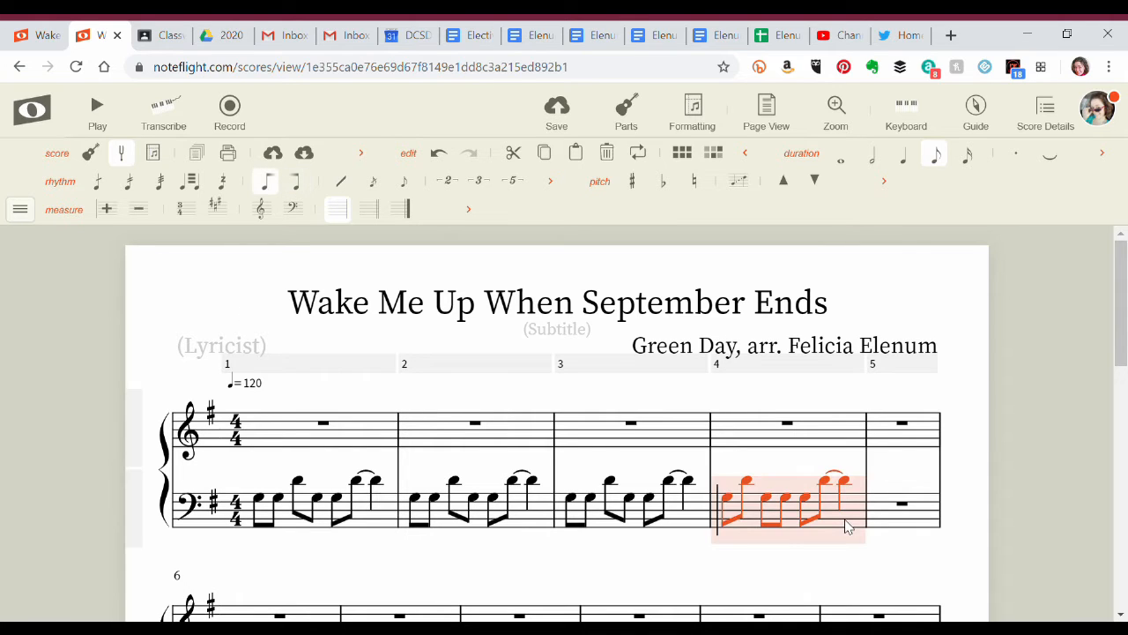
{"action": "key", "text": "Delete"}
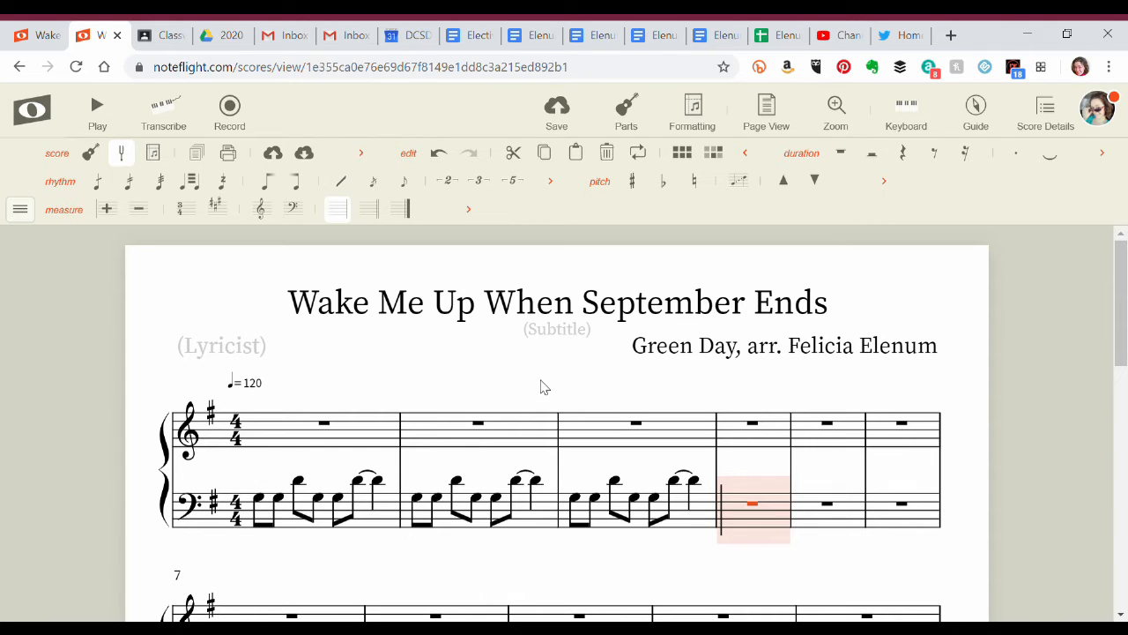
{"action": "key", "text": "d"}
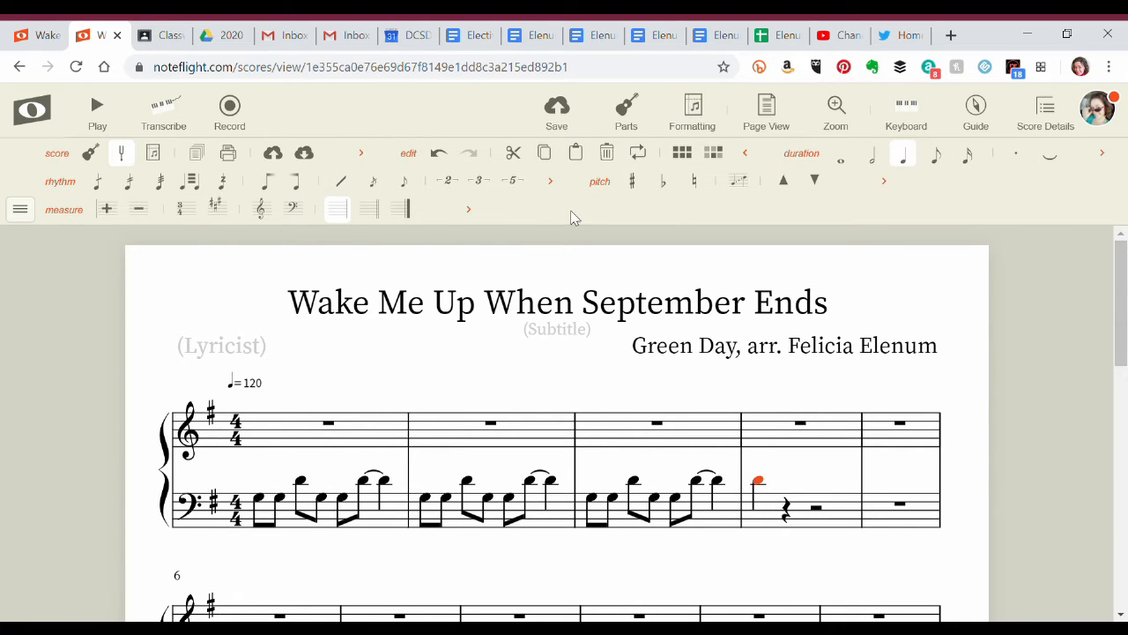
{"action": "left_click", "coordinate": [936, 157]}
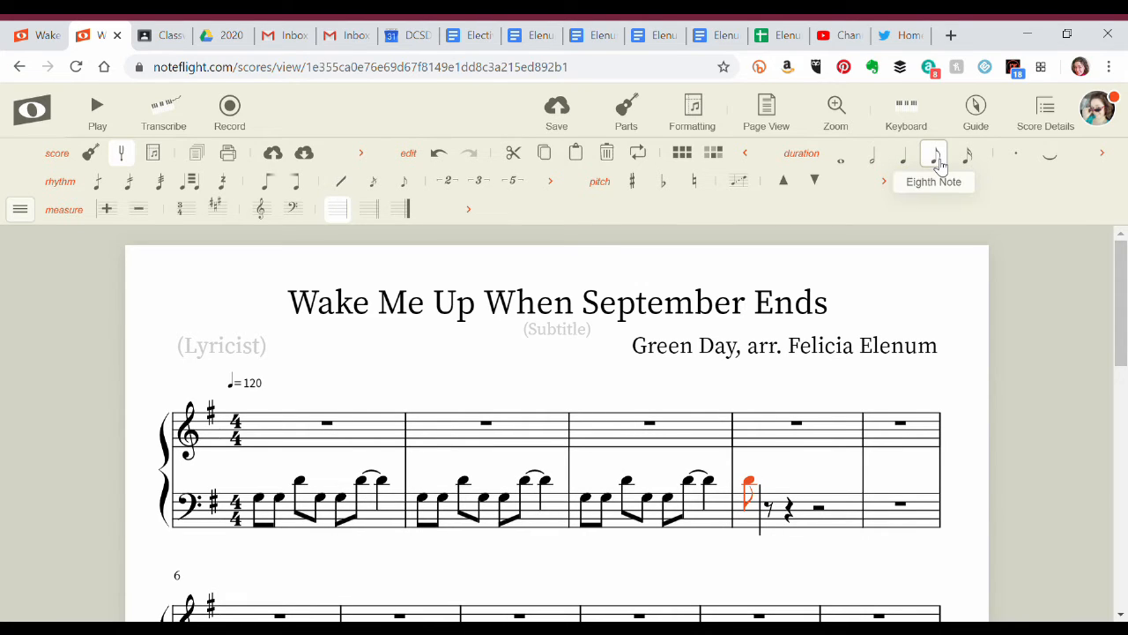
{"action": "key", "text": "a"}
{"action": "key", "text": "g"}
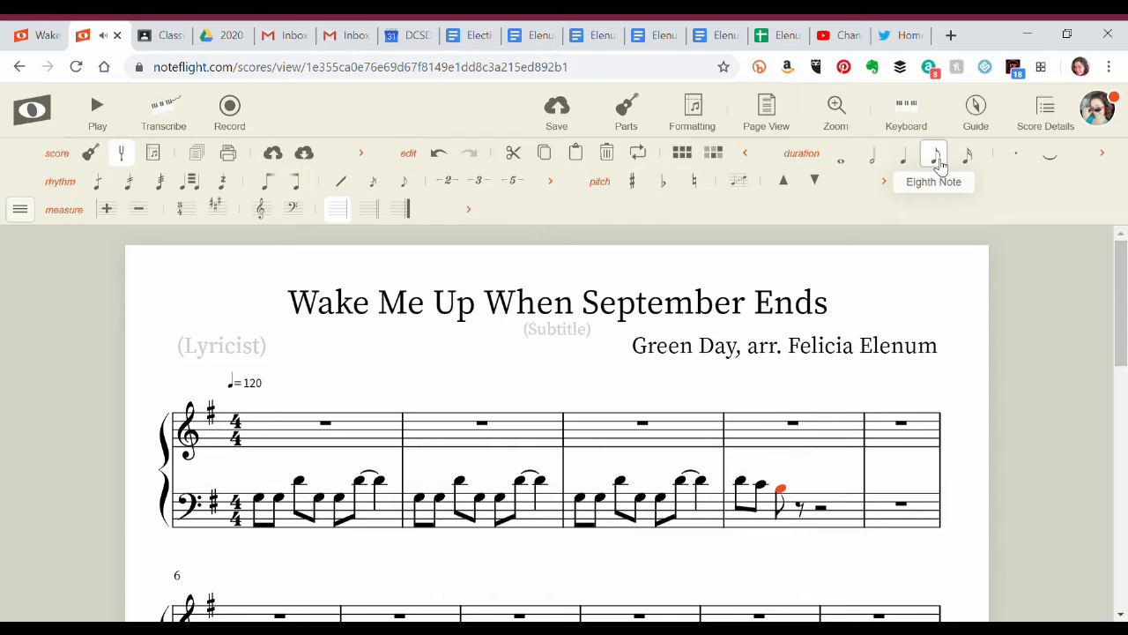
{"action": "key", "text": "f"}
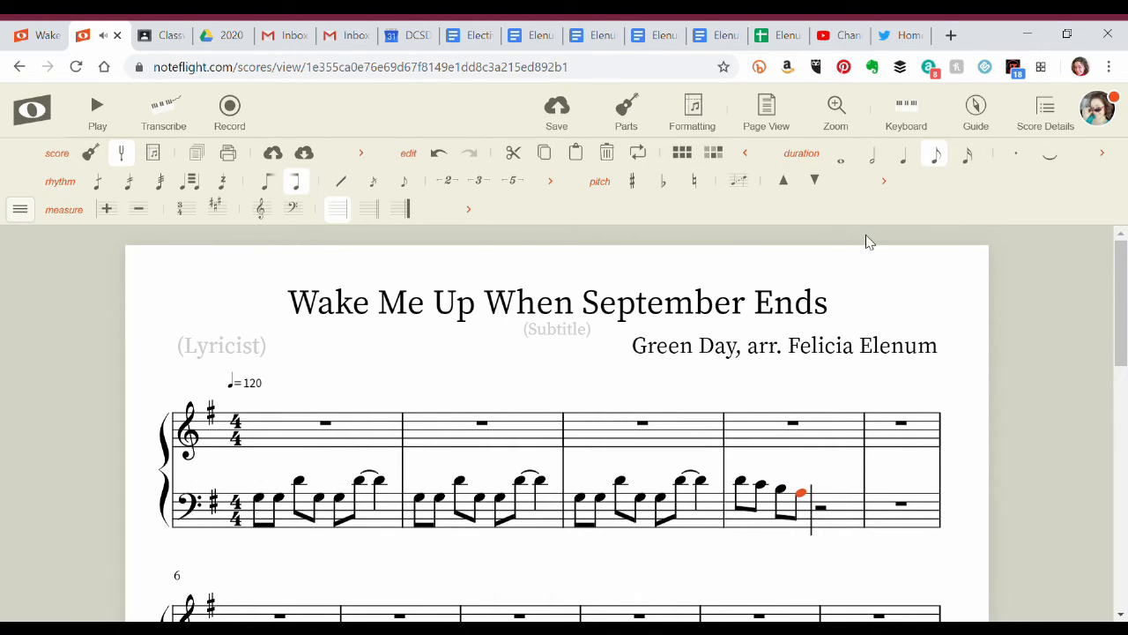
Continue measure 4 of the bass staff with the eighth notes D and C.
{"action": "key", "text": "b"}
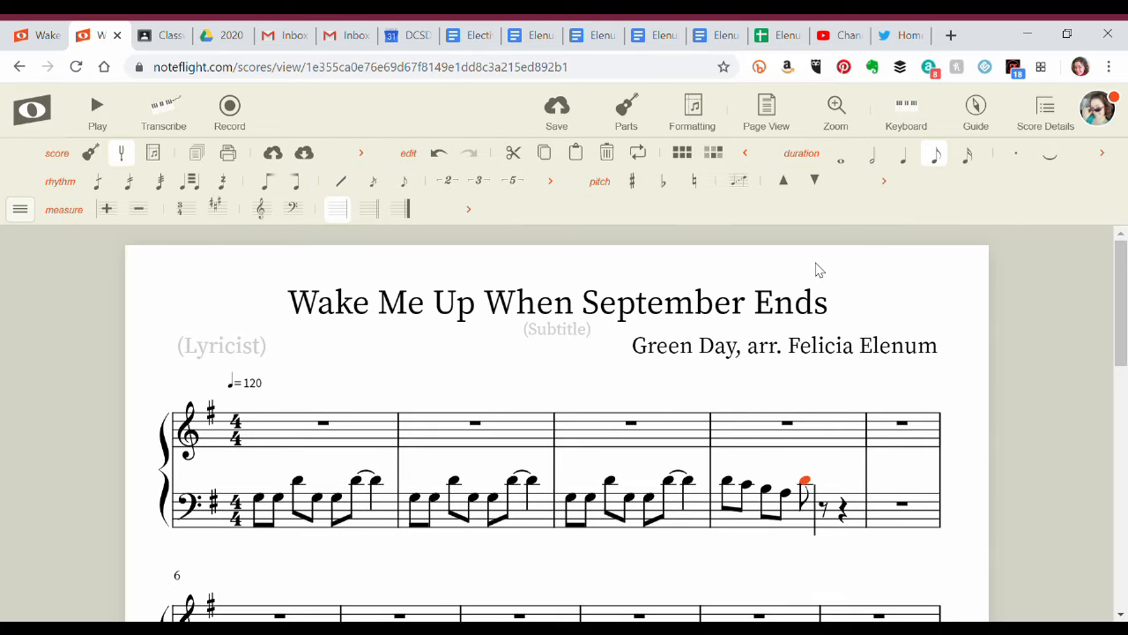
{"action": "key", "text": "g"}
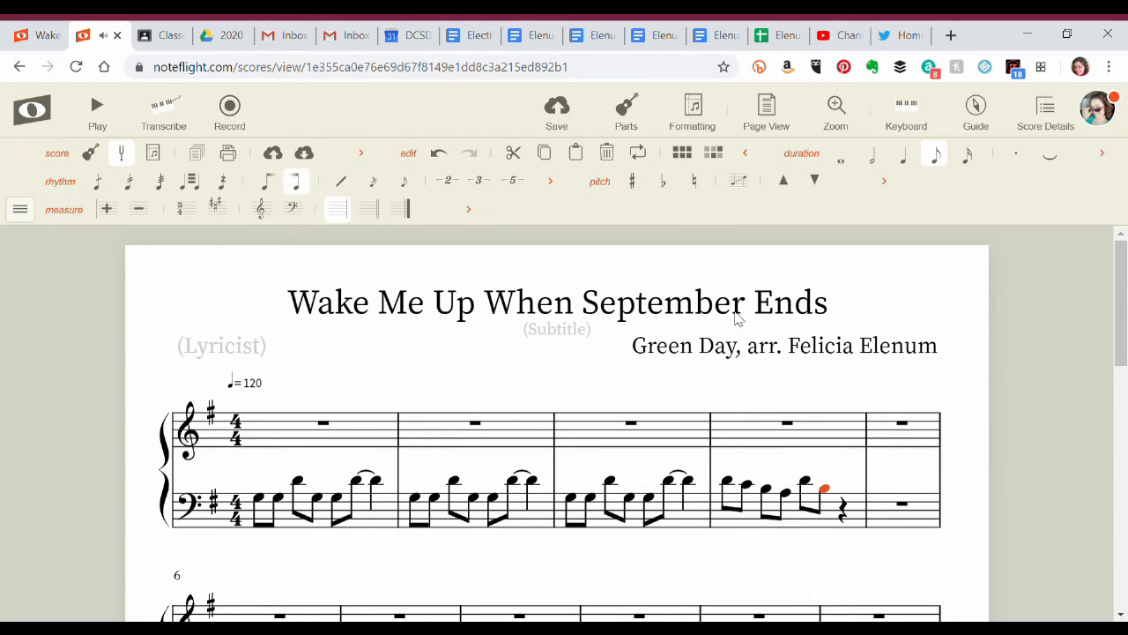
{"action": "key", "text": "BackSpace"}
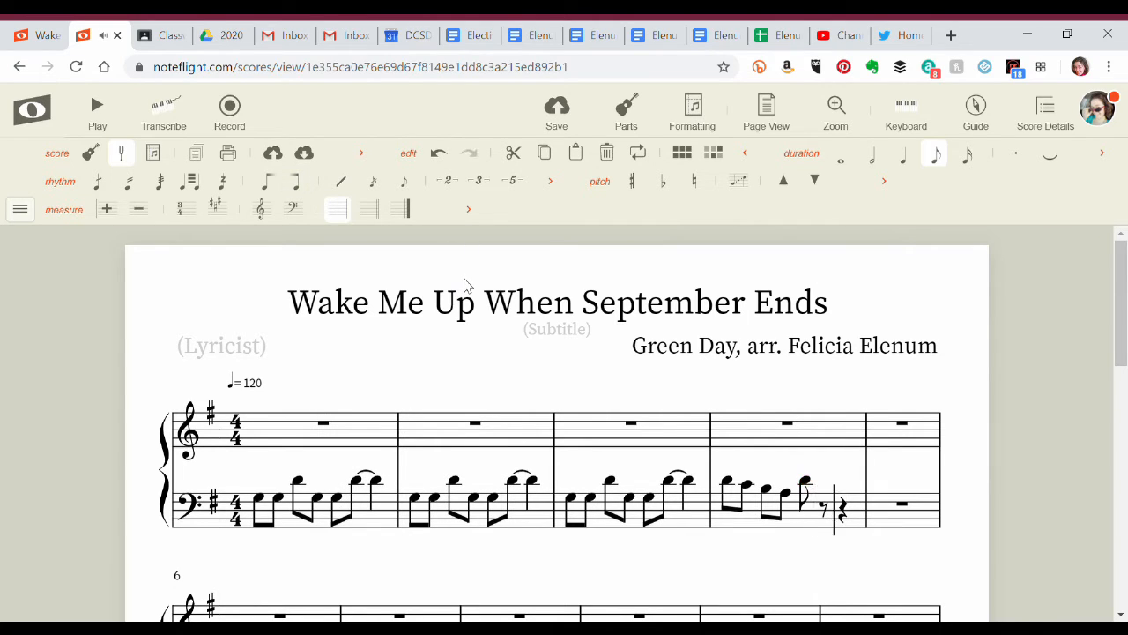
{"action": "key", "text": "a"}
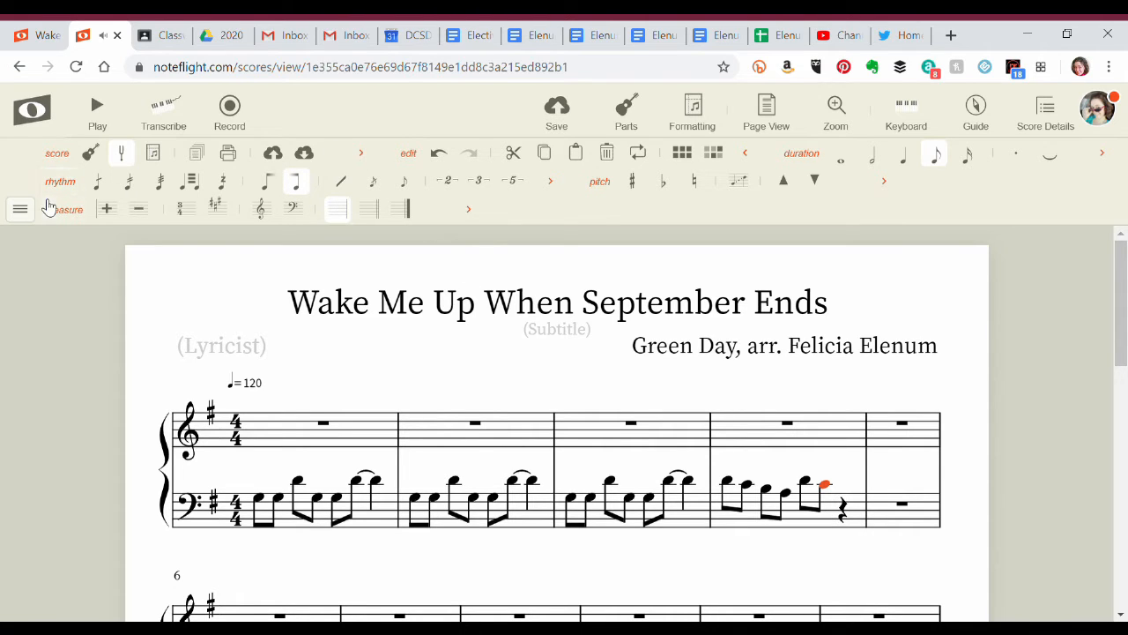
{"action": "left_click", "coordinate": [19, 209]}
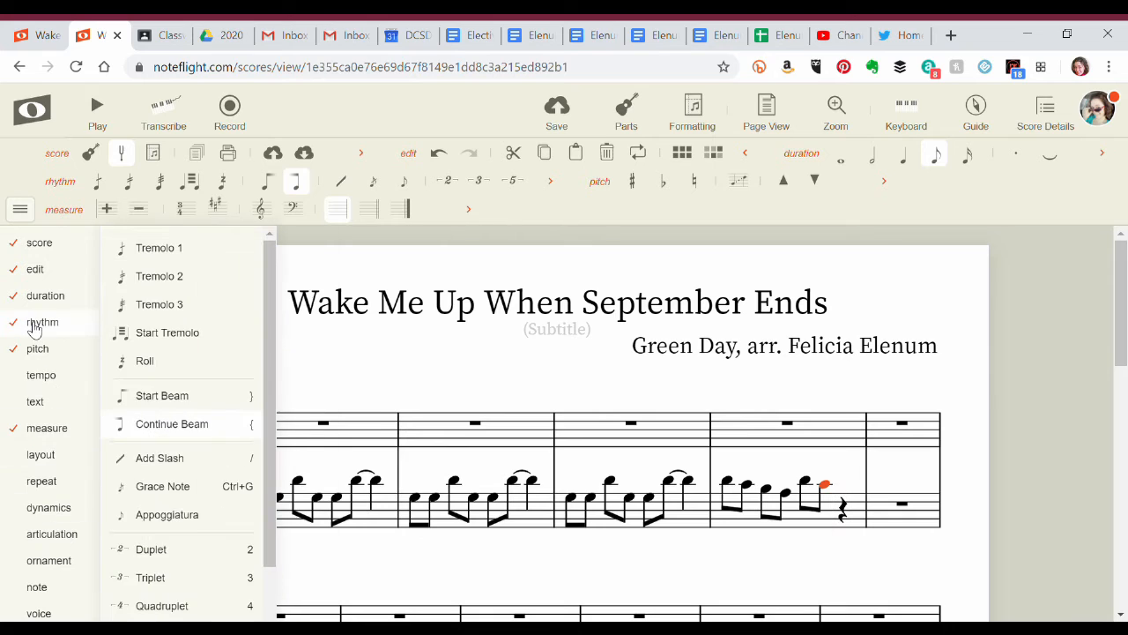
{"action": "left_click", "coordinate": [342, 240]}
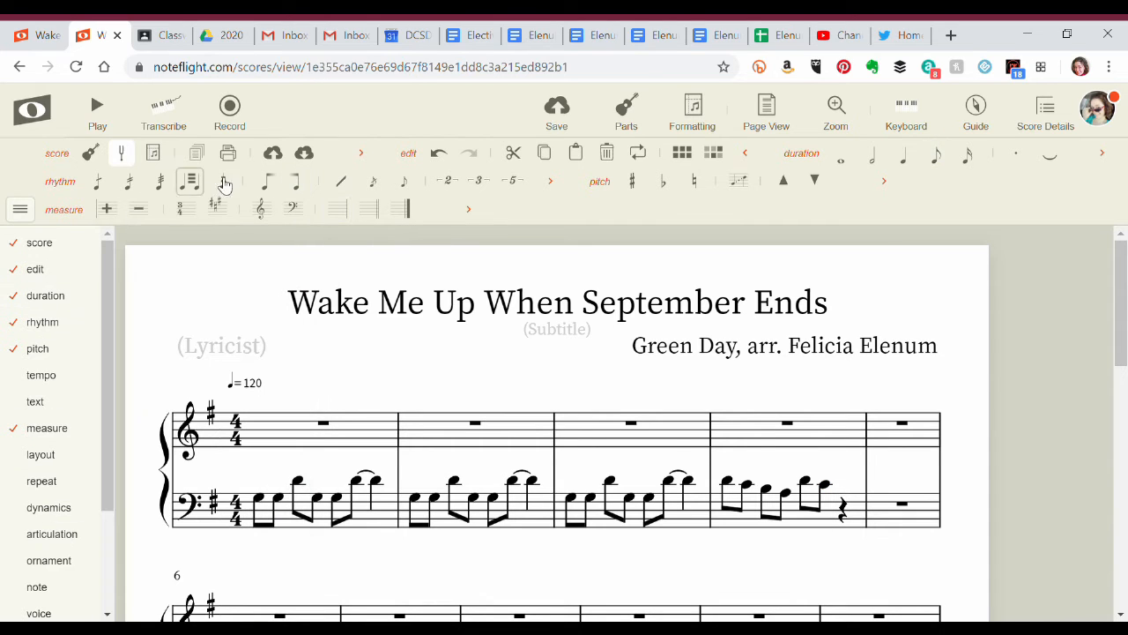
{"action": "left_click", "coordinate": [19, 209]}
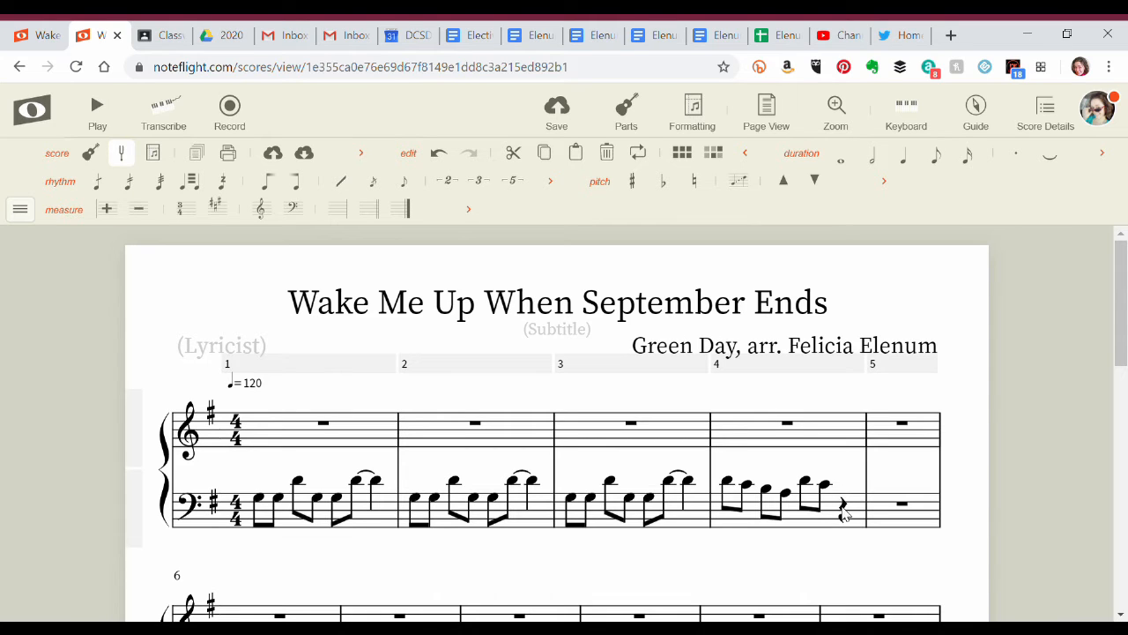
Complete measure 4 of the bass staff with the eighth notes B and A, beamed to the preceding notes.
{"action": "left_click", "coordinate": [843, 500]}
{"action": "left_click", "coordinate": [841, 496]}
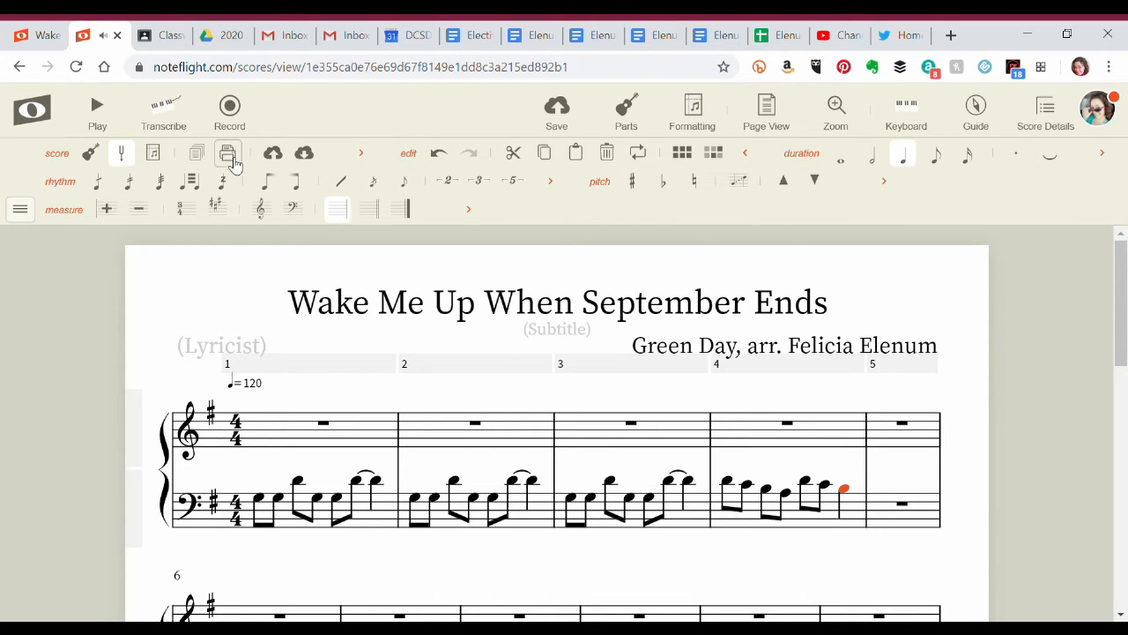
{"action": "left_click", "coordinate": [935, 155]}
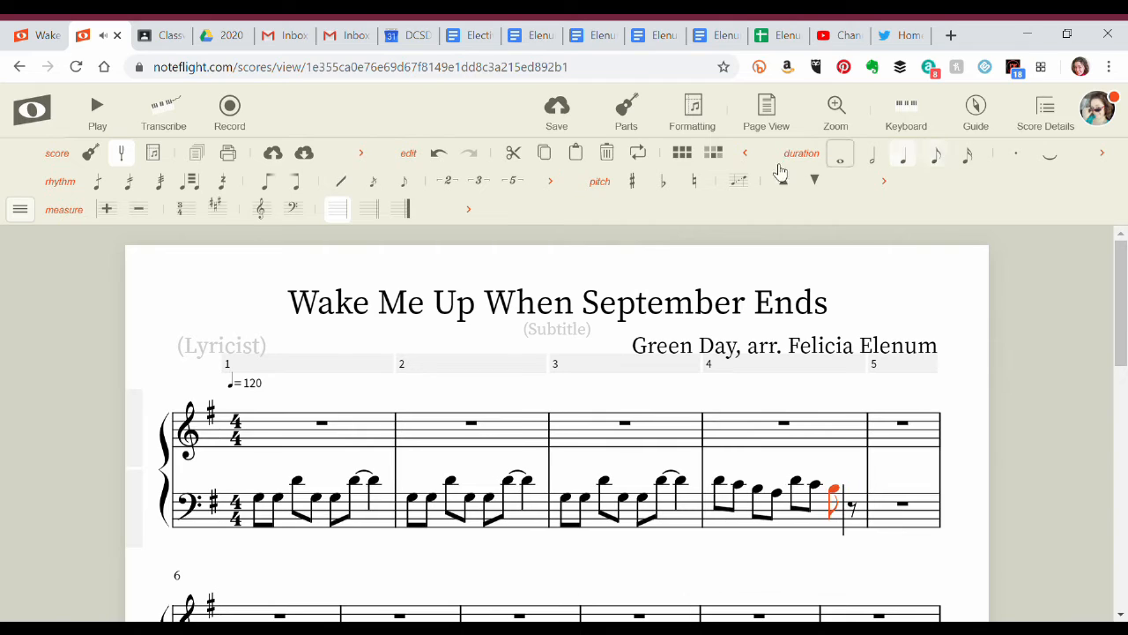
{"action": "left_click", "coordinate": [304, 187]}
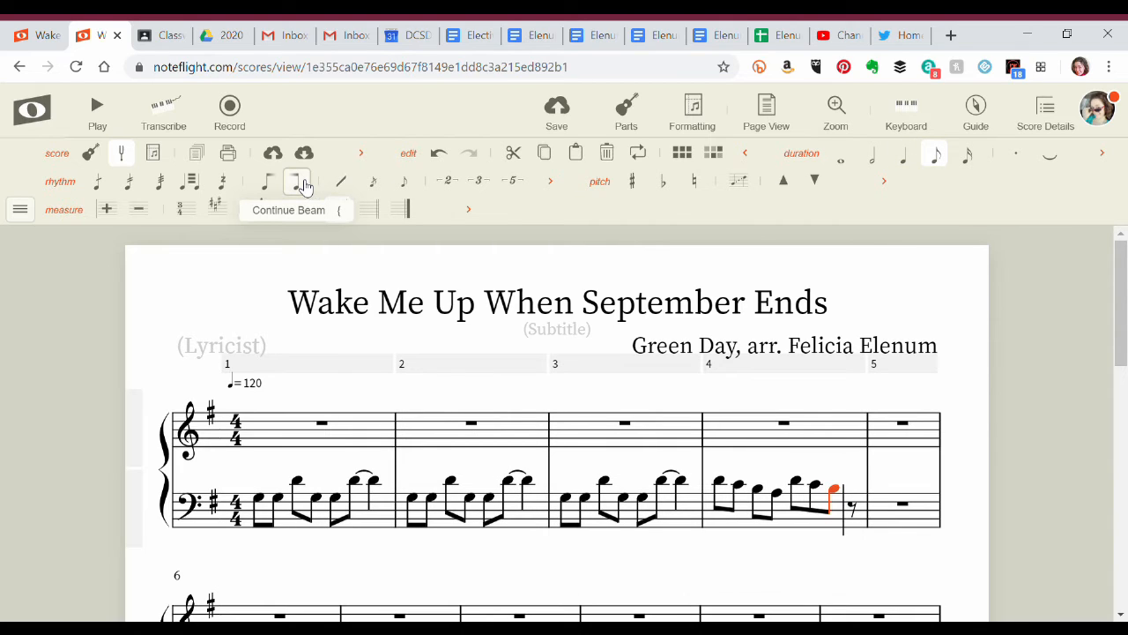
{"action": "key", "text": "e"}
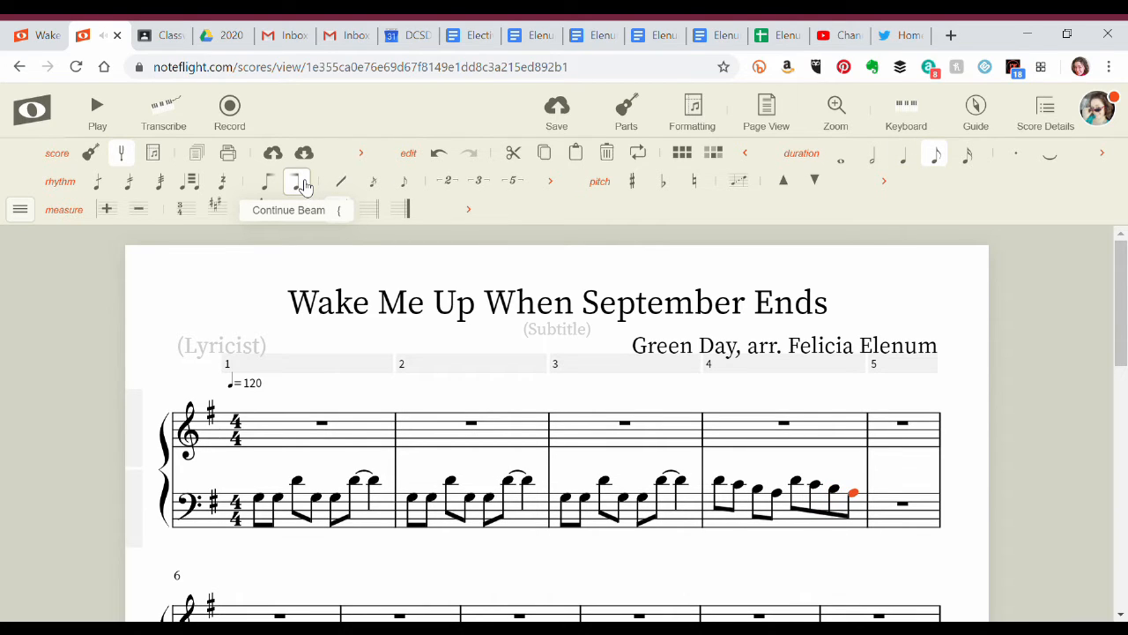
Start measure 5 of the bass staff with the beamed eighth notes A, C, C and B, with a tie starting at the B.
{"action": "key", "text": "a"}
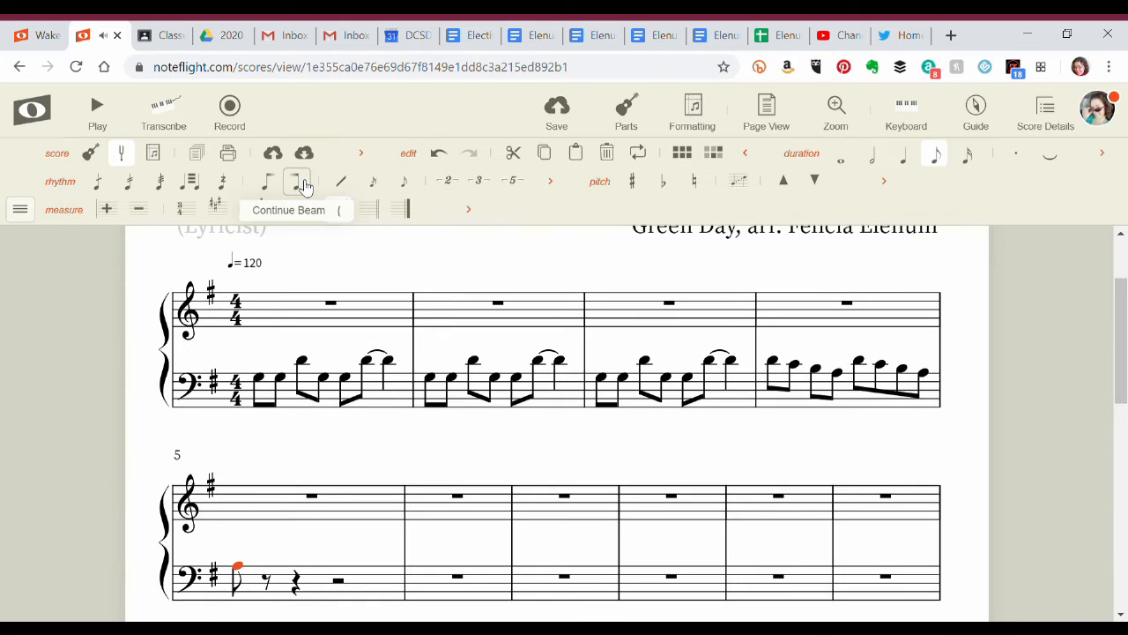
{"action": "key", "text": "c"}
{"action": "key", "text": "c"}
{"action": "left_click", "coordinate": [305, 187]}
{"action": "key", "text": "d"}
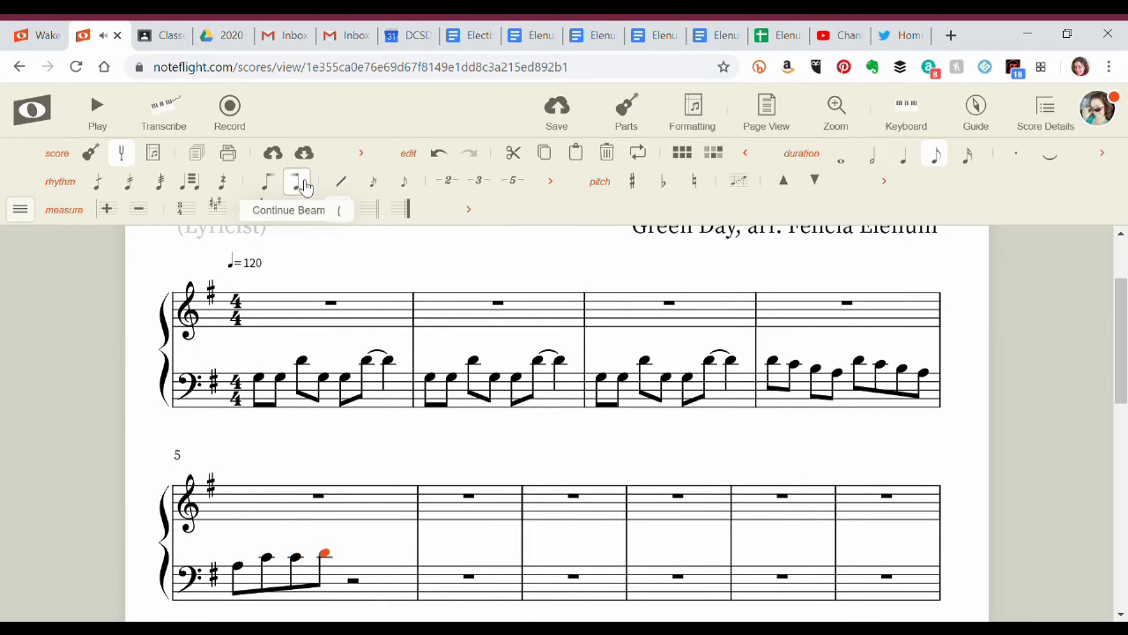
{"action": "key", "text": "t"}
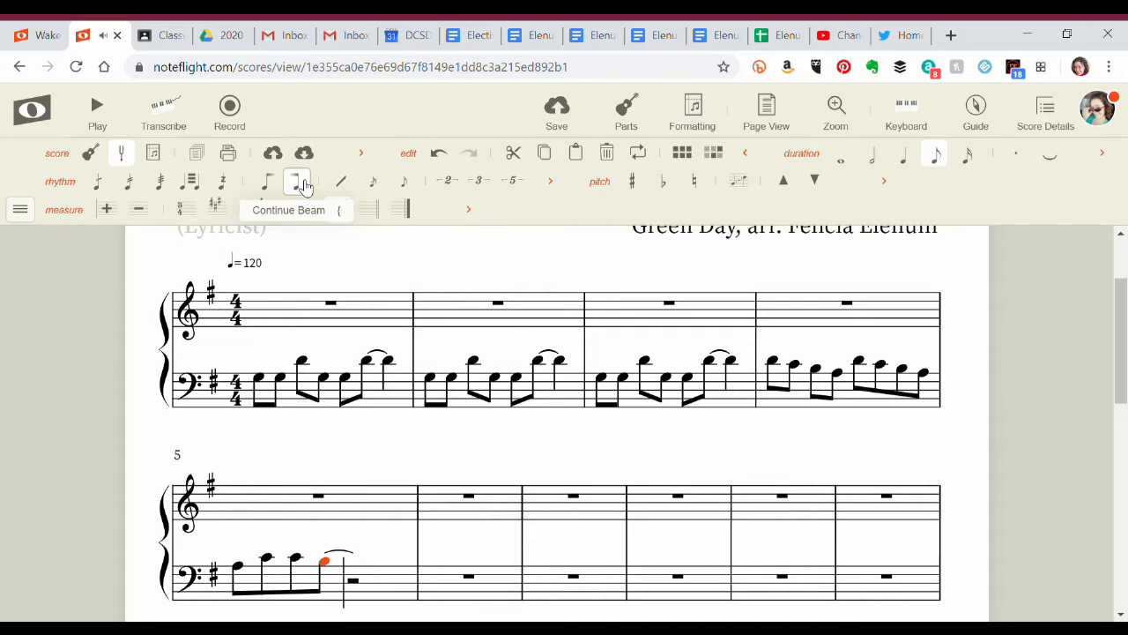
Complete measure 5 of the bass staff with the eighth notes A, G, F and D, beamed to the preceding notes.
{"action": "key", "text": "d"}
{"action": "left_click", "coordinate": [305, 187]}
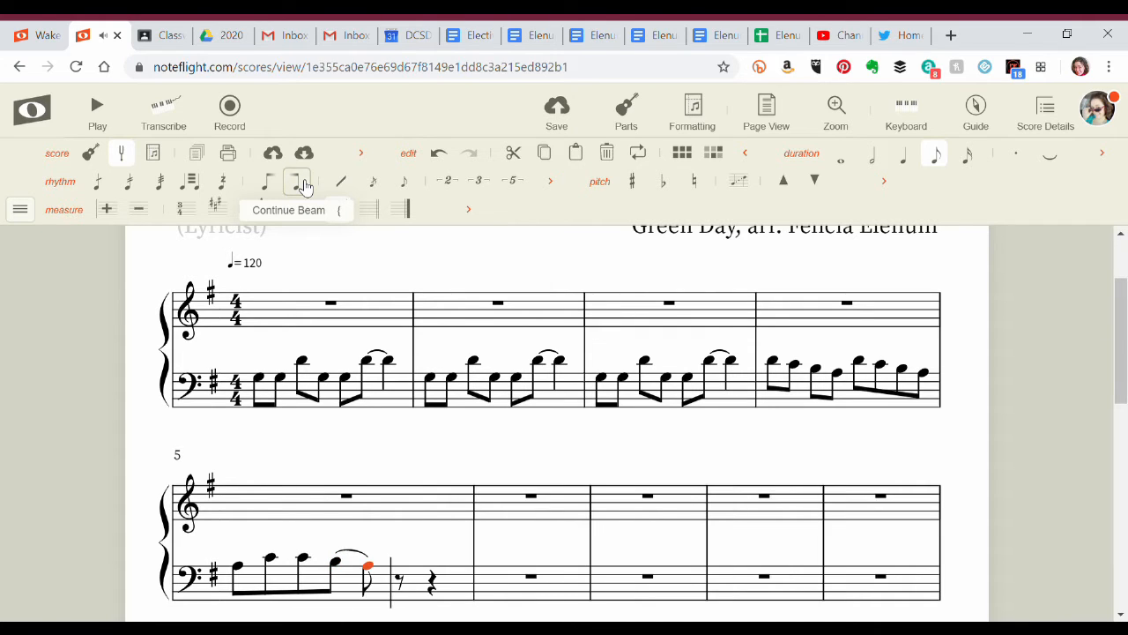
{"action": "key", "text": "c"}
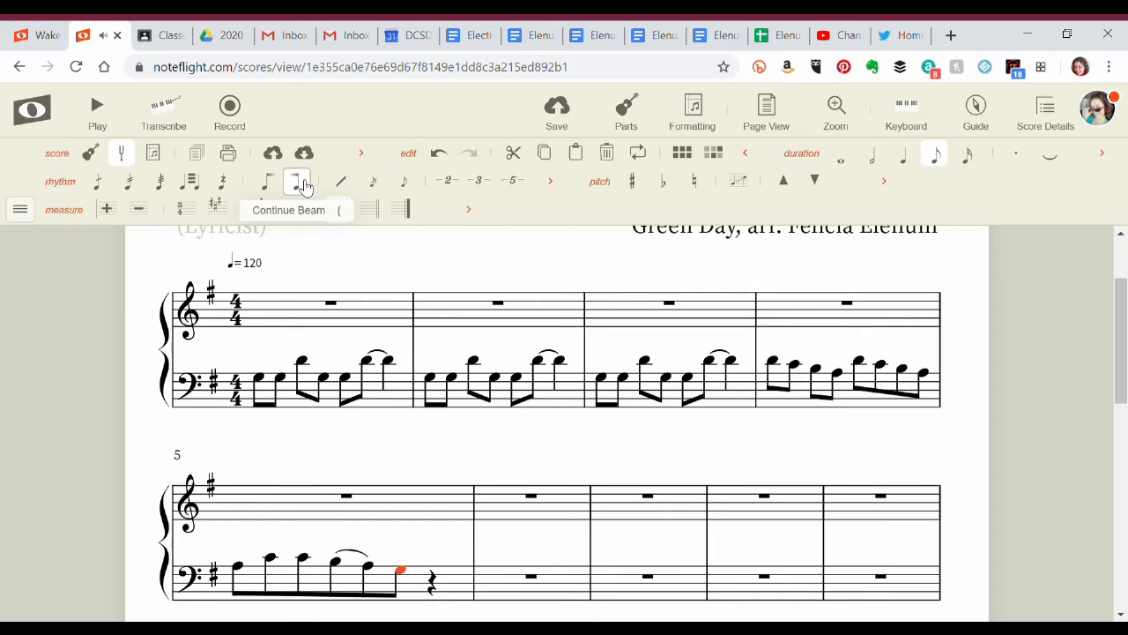
{"action": "key", "text": "b"}
{"action": "left_click", "coordinate": [305, 187]}
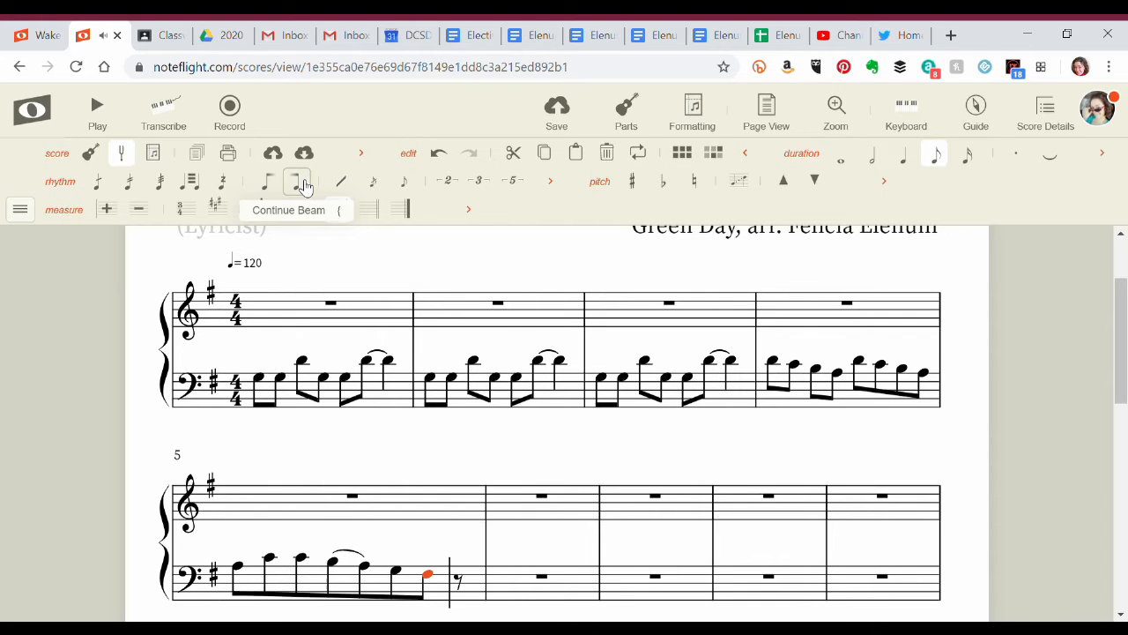
{"action": "key", "text": "g"}
{"action": "left_click", "coordinate": [305, 185]}
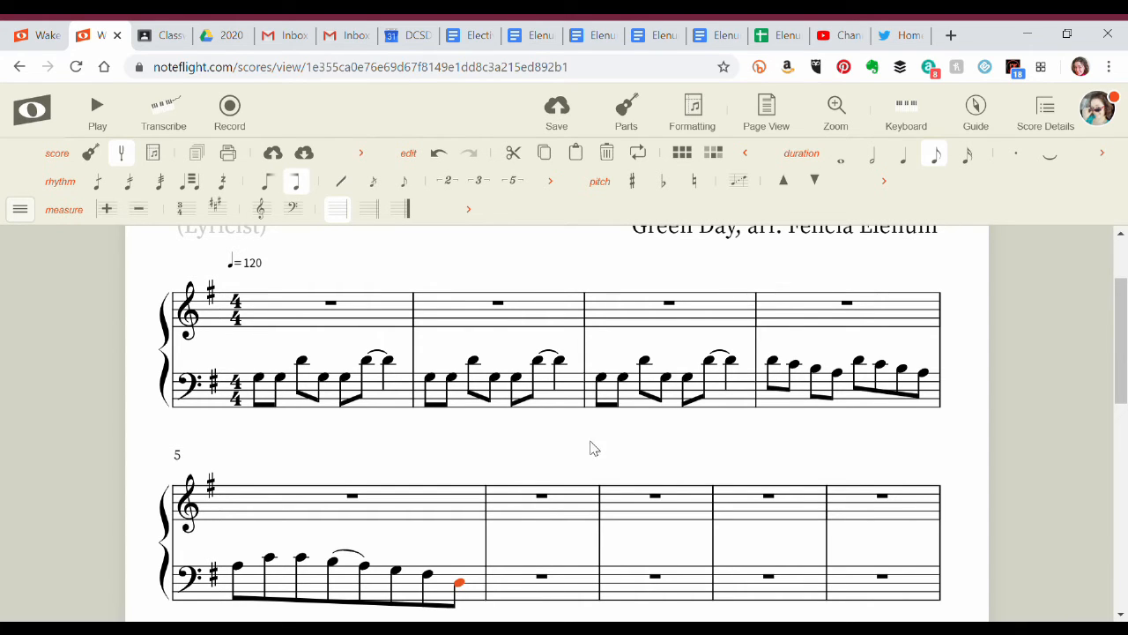
Place an eighth-note A at the start of measure 2's treble staff and turn it into a sixteenth-note triplet.
{"action": "left_click", "coordinate": [433, 319]}
{"action": "left_click", "coordinate": [432, 315]}
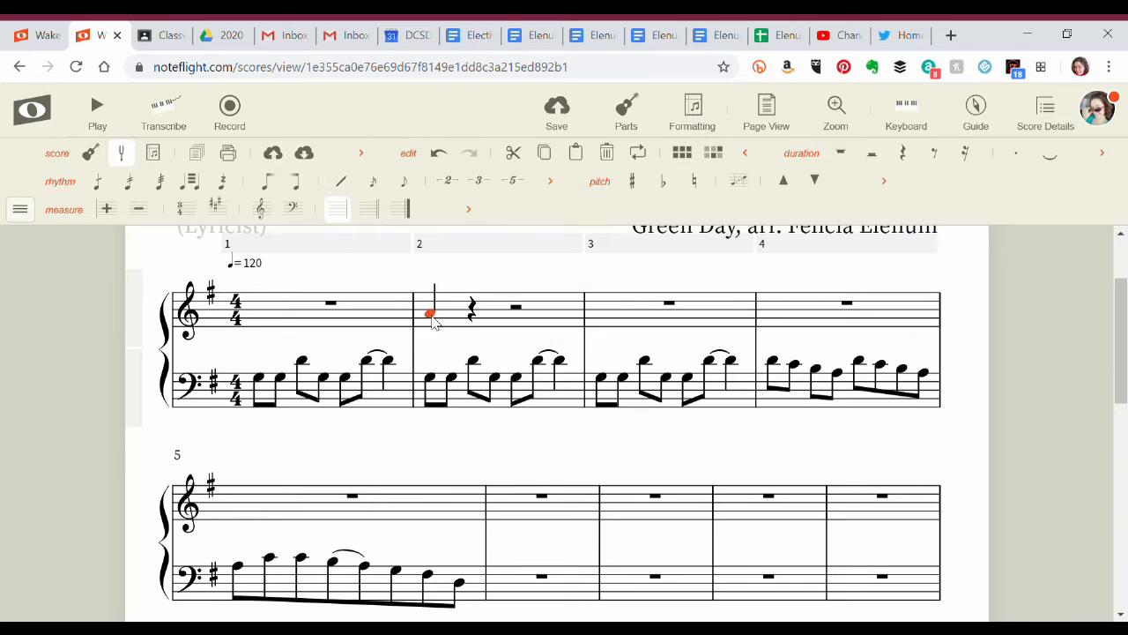
{"action": "left_click", "coordinate": [938, 167]}
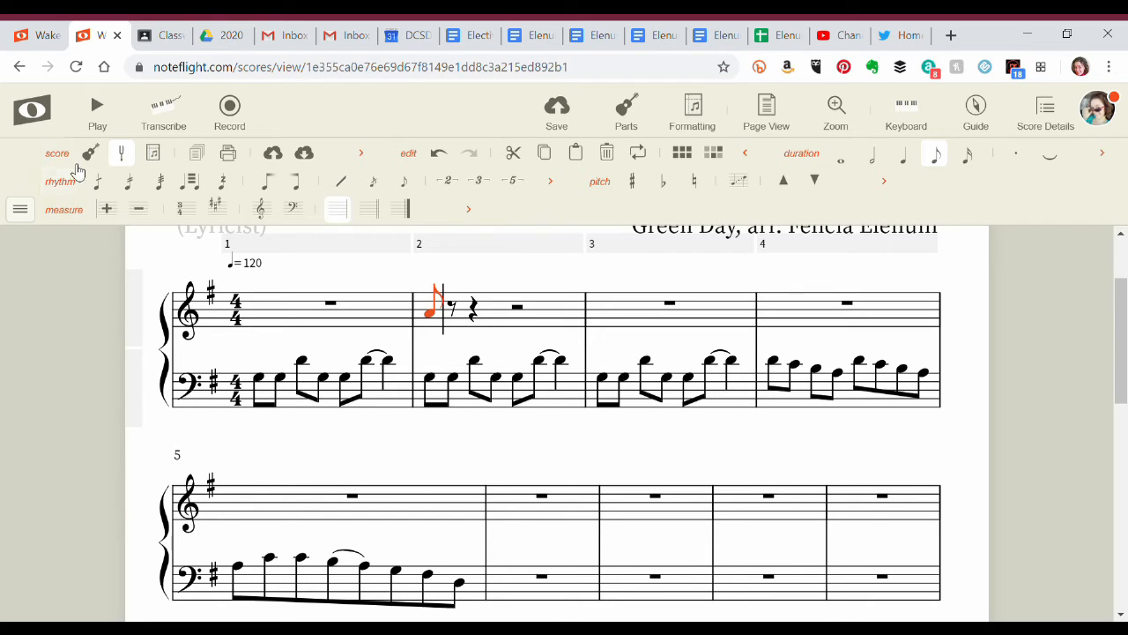
{"action": "left_click", "coordinate": [481, 183]}
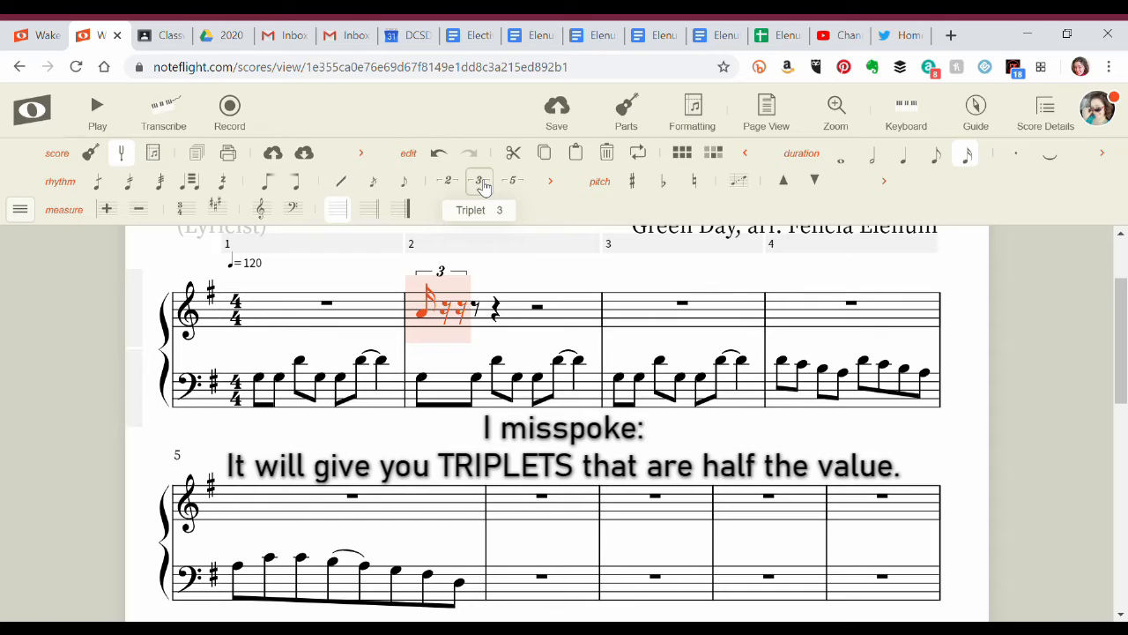
Fill the triplet in measure 2's treble staff with A and F, and tie the F to a following eighth-note F.
{"action": "key", "text": "a"}
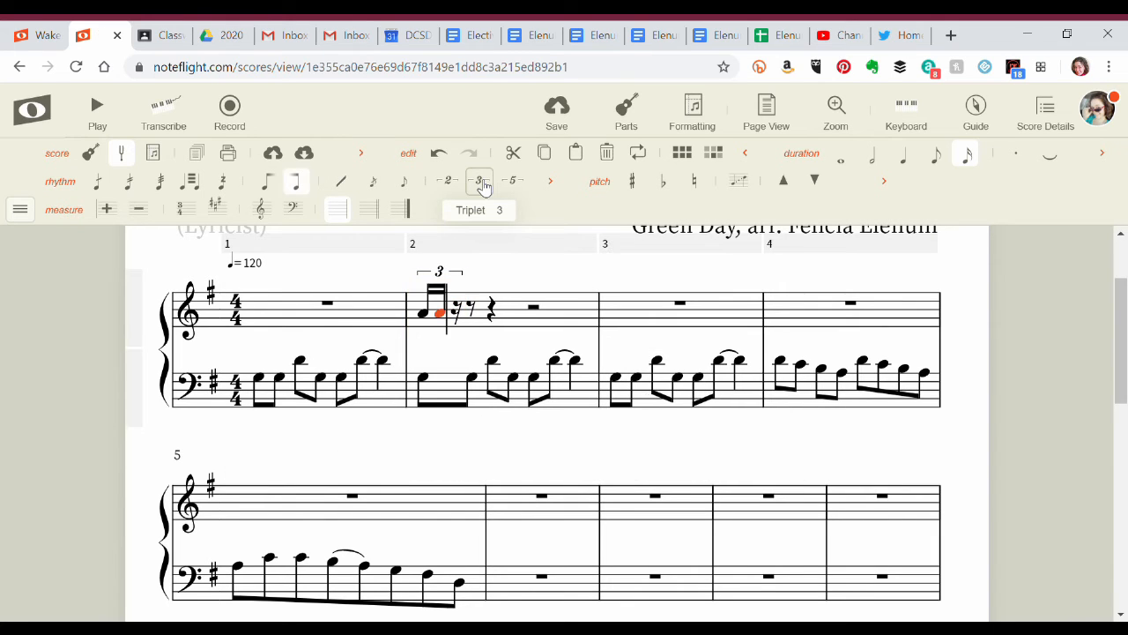
{"action": "key", "text": "e"}
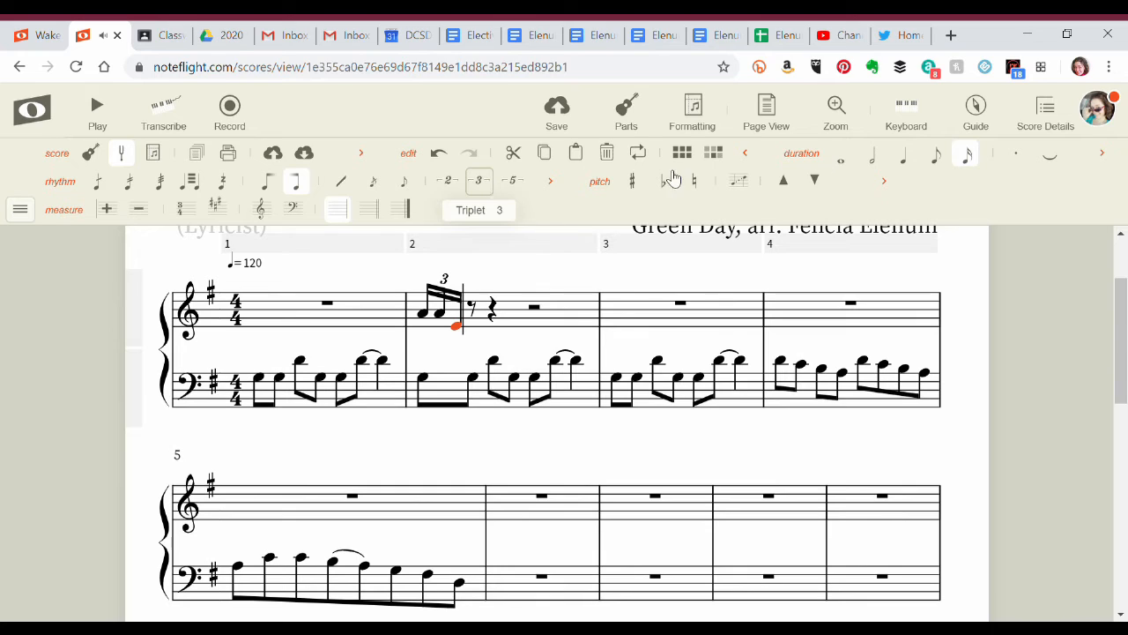
{"action": "key", "text": "Up"}
{"action": "key", "text": "f"}
{"action": "left_click", "coordinate": [940, 171]}
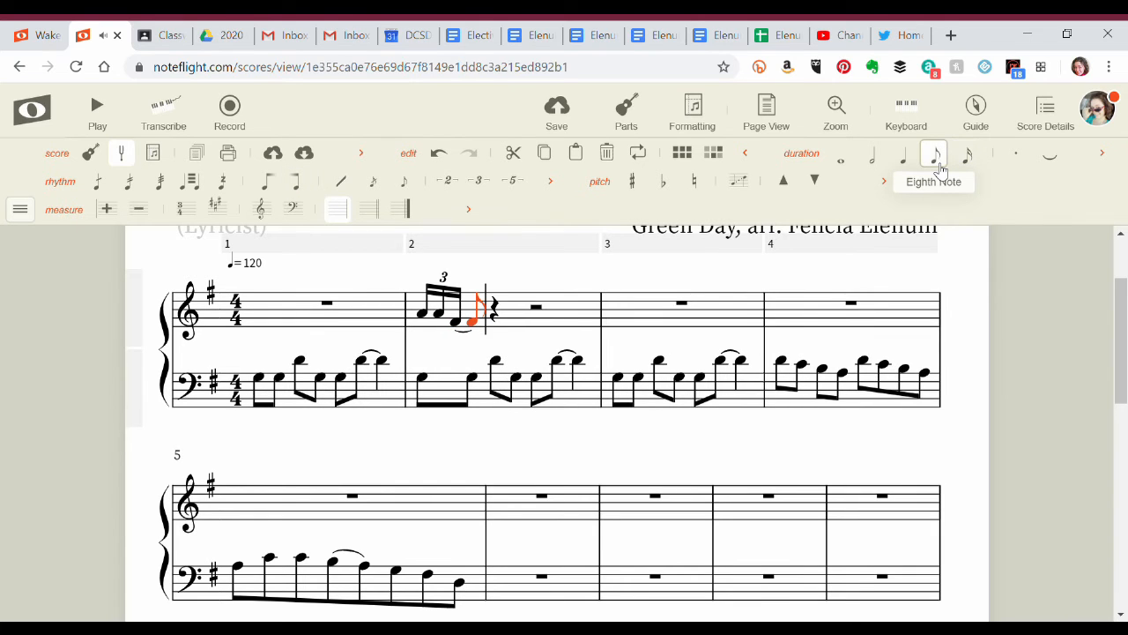
Add an eighth-note triplet of E, D and E after the tied F in measure 2's treble staff.
{"action": "key", "text": "e"}
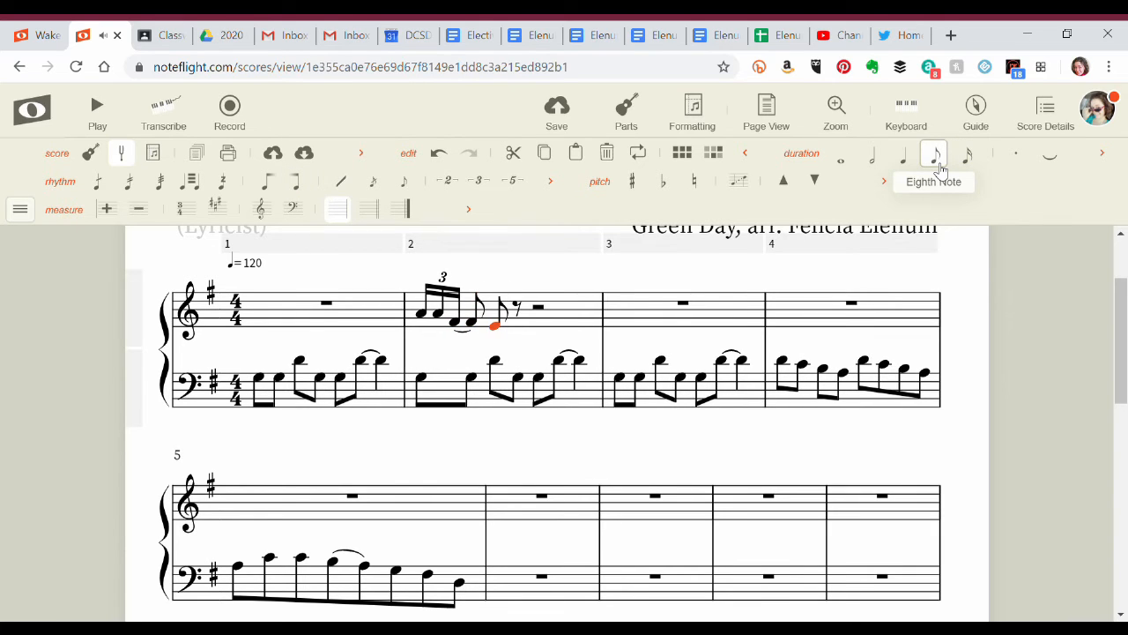
{"action": "left_click", "coordinate": [480, 183]}
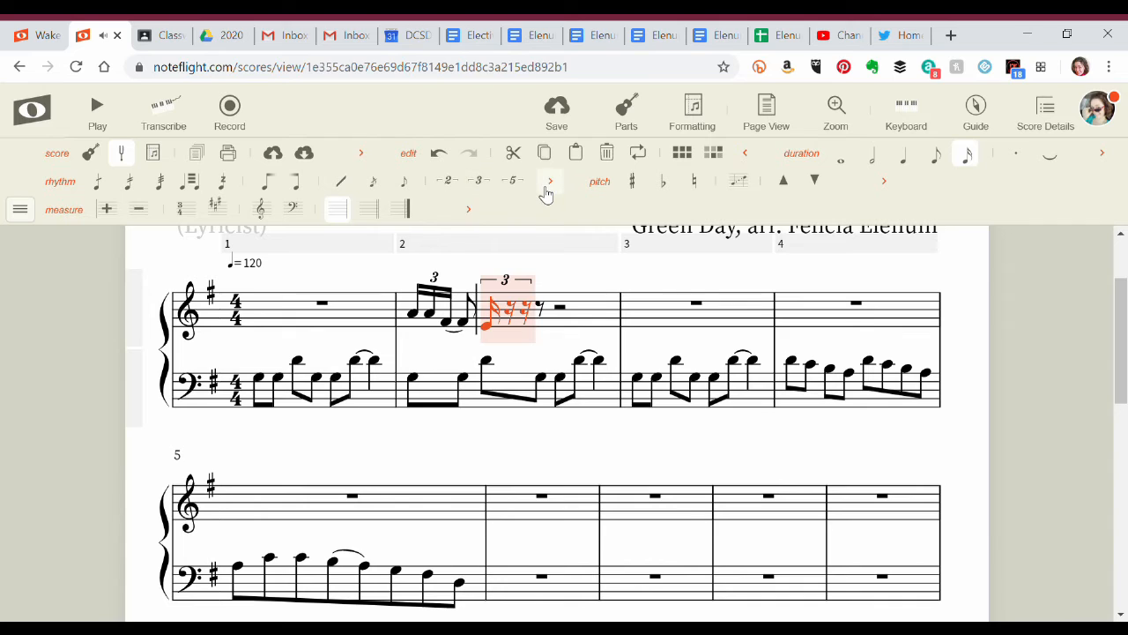
{"action": "key", "text": "ctrl+z"}
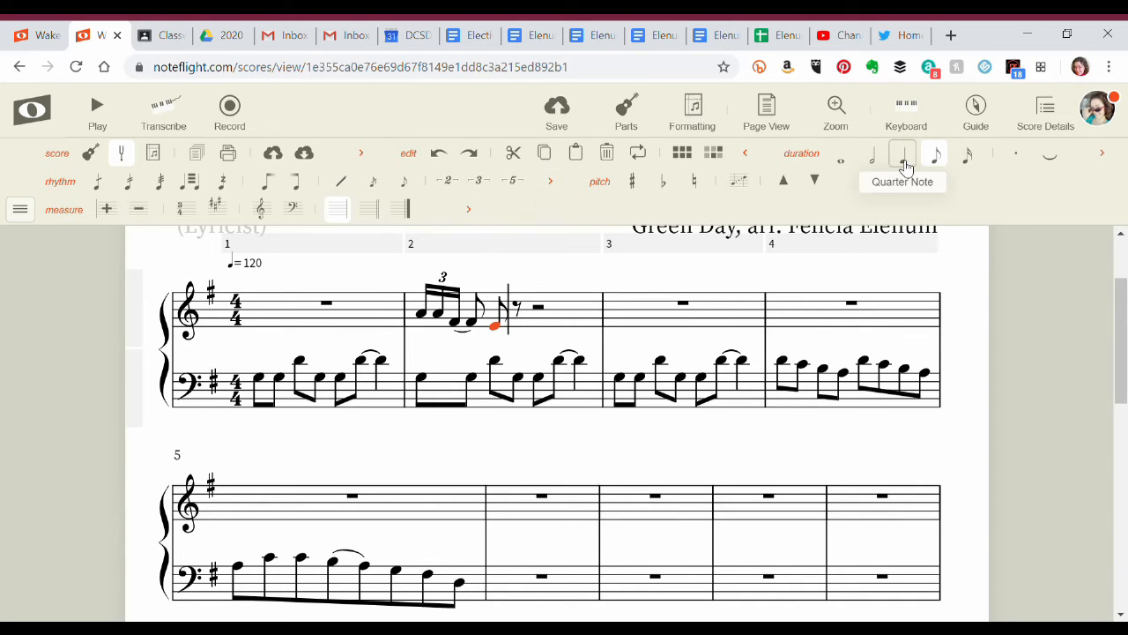
{"action": "left_click", "coordinate": [904, 159]}
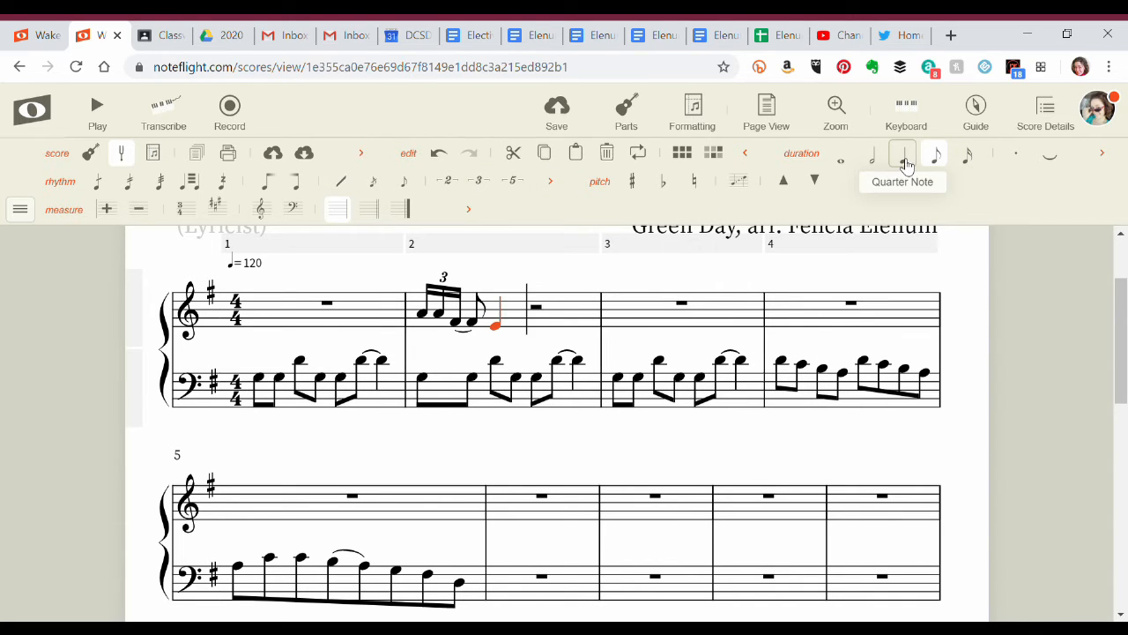
{"action": "left_click", "coordinate": [481, 183]}
{"action": "key", "text": "d"}
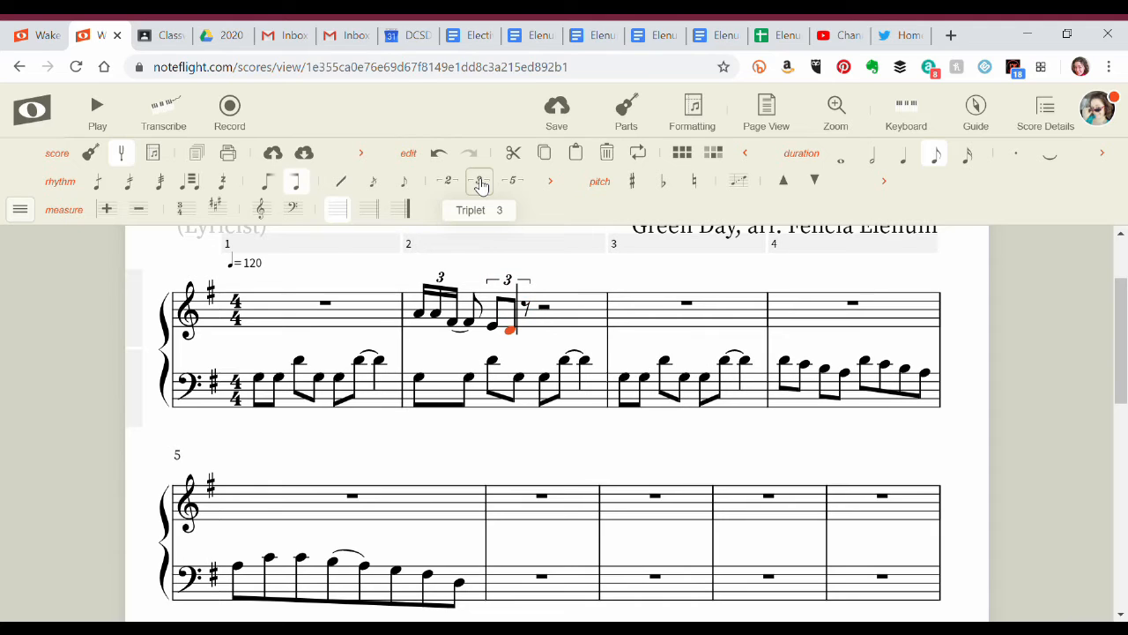
{"action": "key", "text": "e"}
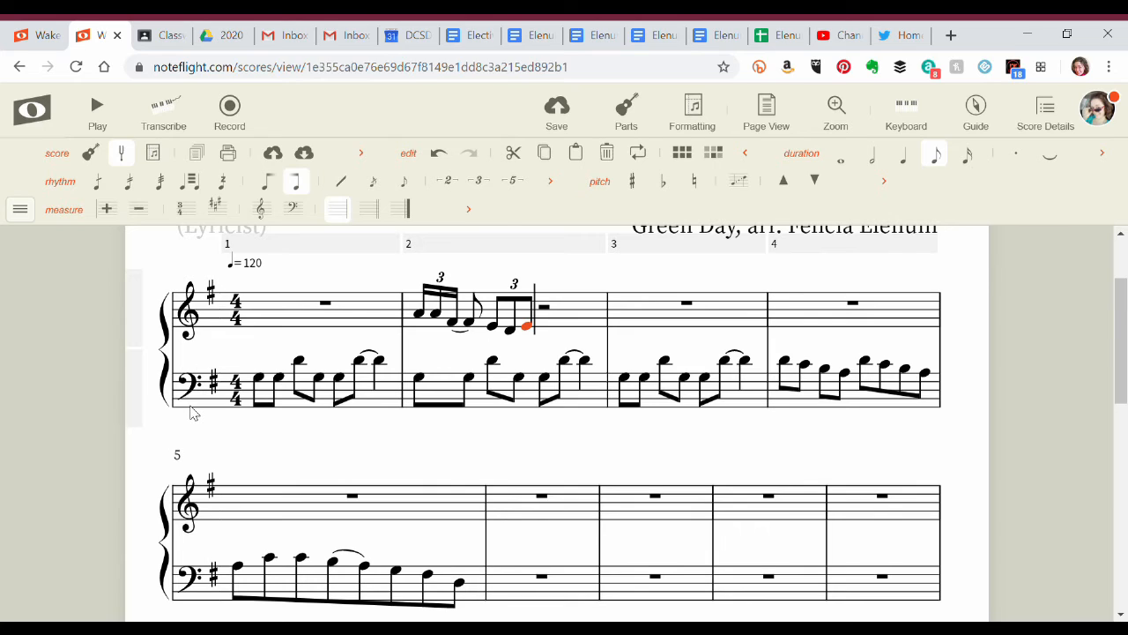
Try to apply a treble clef to only the first note of the lower staff in measure 1.
{"action": "left_click", "coordinate": [261, 379]}
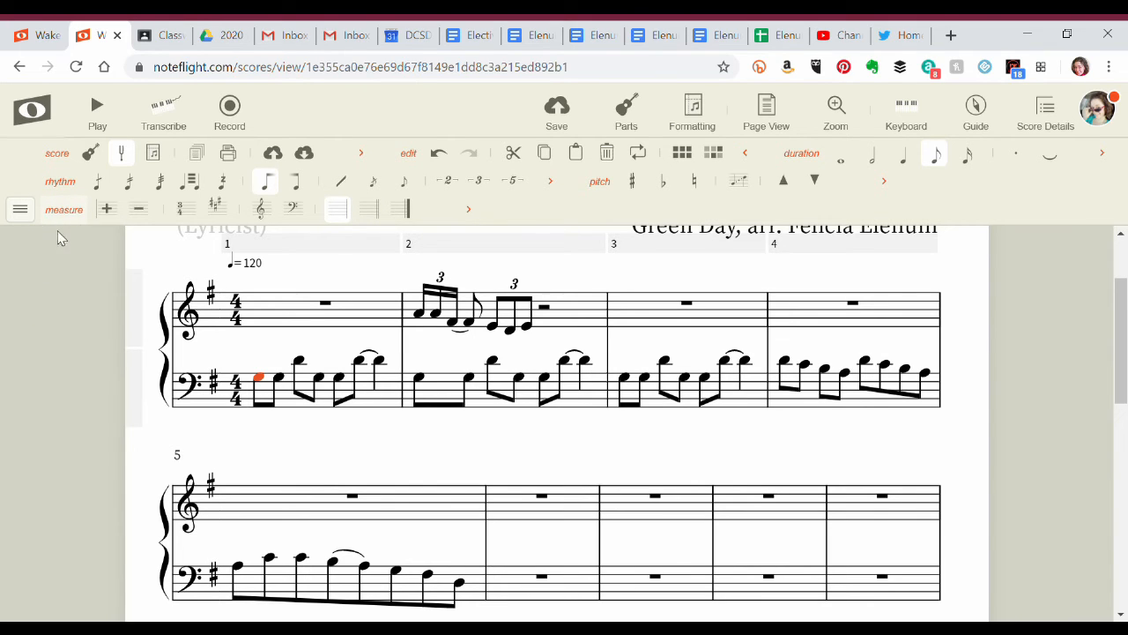
{"action": "left_click", "coordinate": [263, 215]}
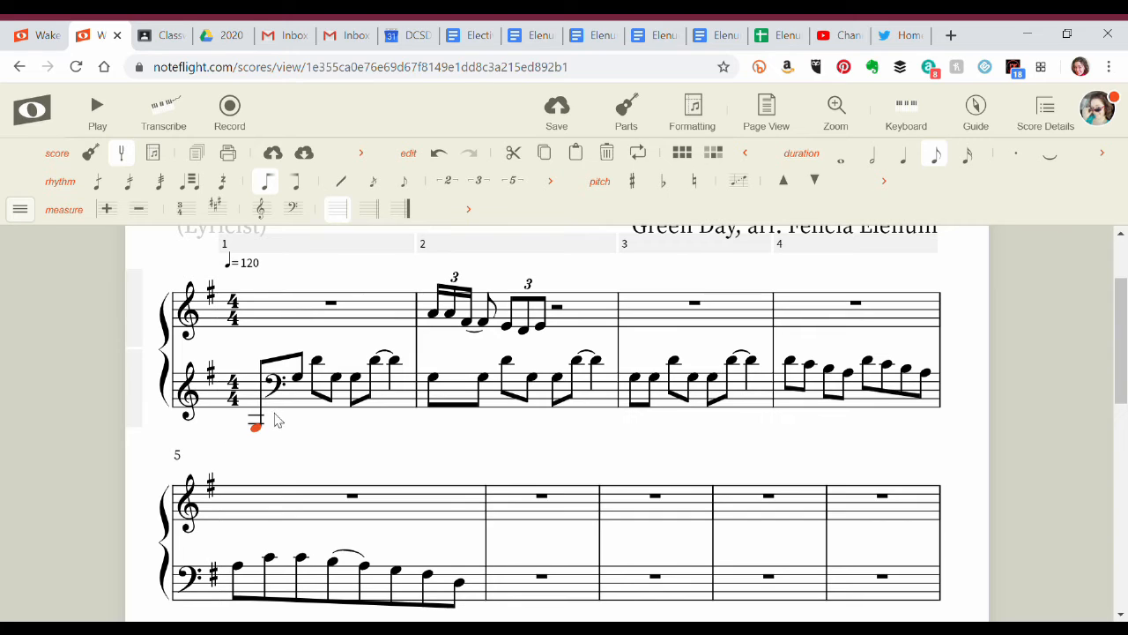
{"action": "key", "text": "ctrl+z"}
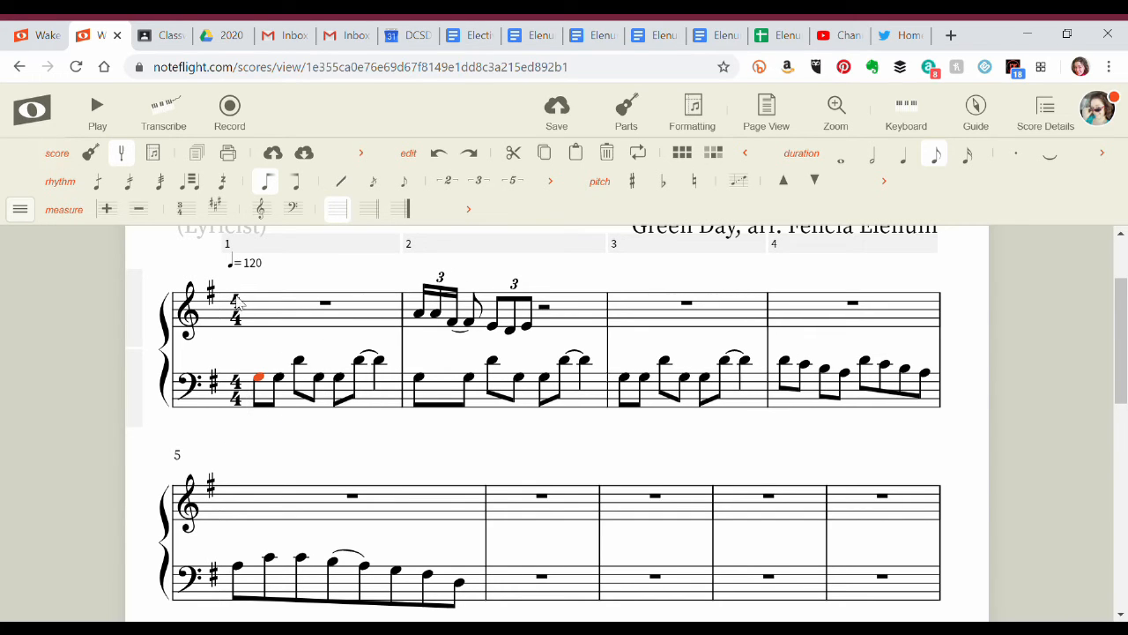
Change the lower staff's clef to treble for measures 1 to 5.
{"action": "left_click", "coordinate": [285, 408]}
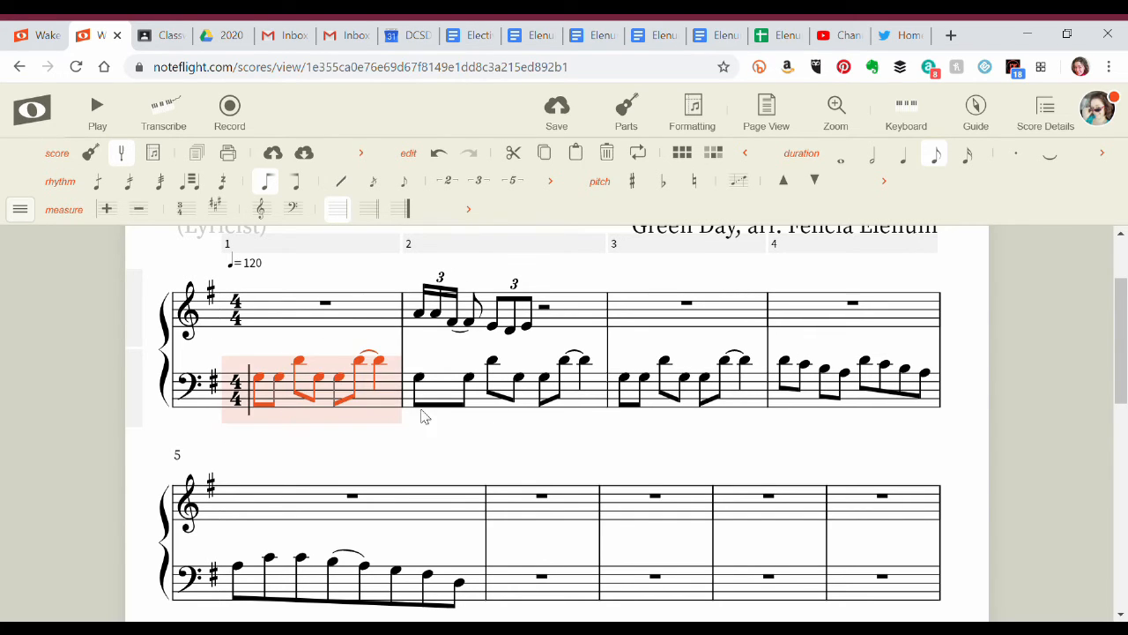
{"action": "left_click", "coordinate": [476, 602], "text": "shift"}
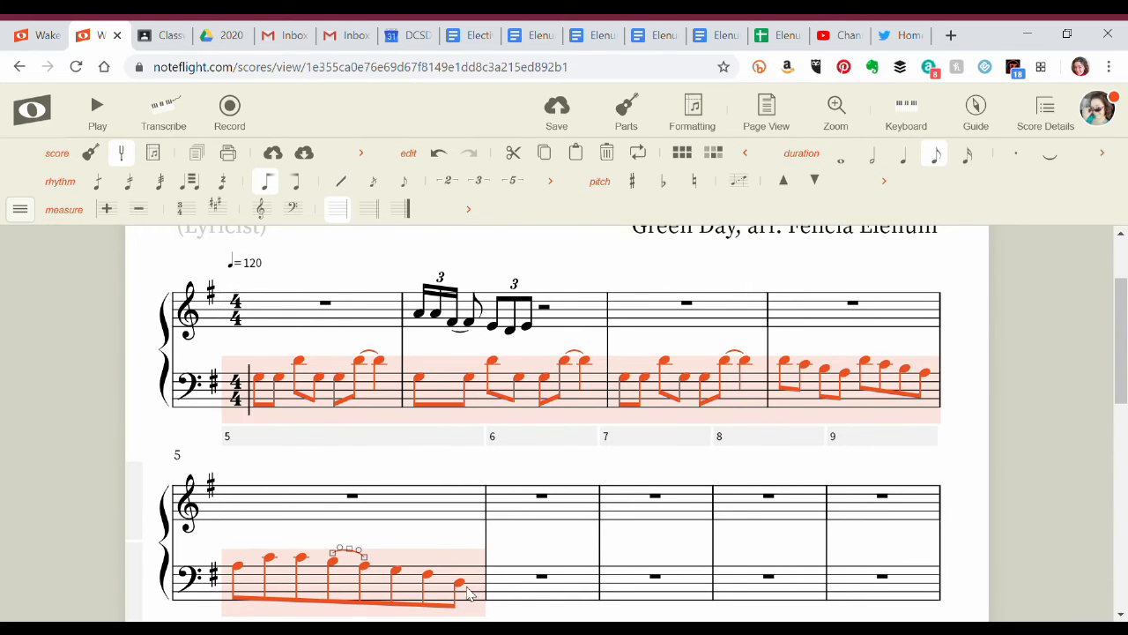
{"action": "left_click", "coordinate": [285, 429]}
{"action": "left_click", "coordinate": [282, 407]}
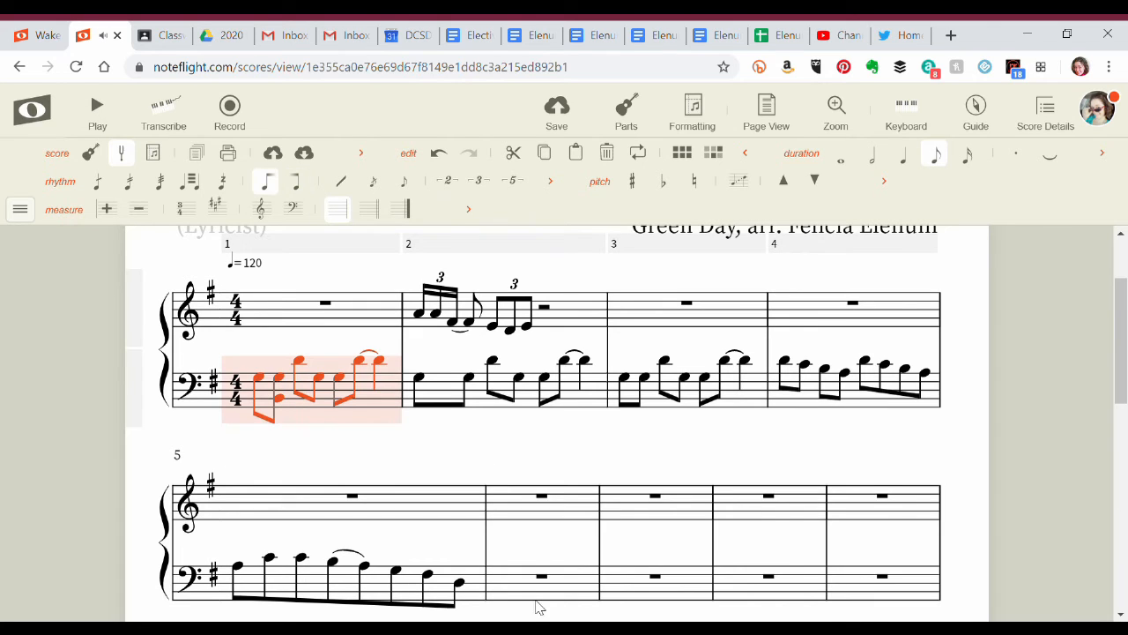
{"action": "left_click", "coordinate": [474, 596], "text": "shift"}
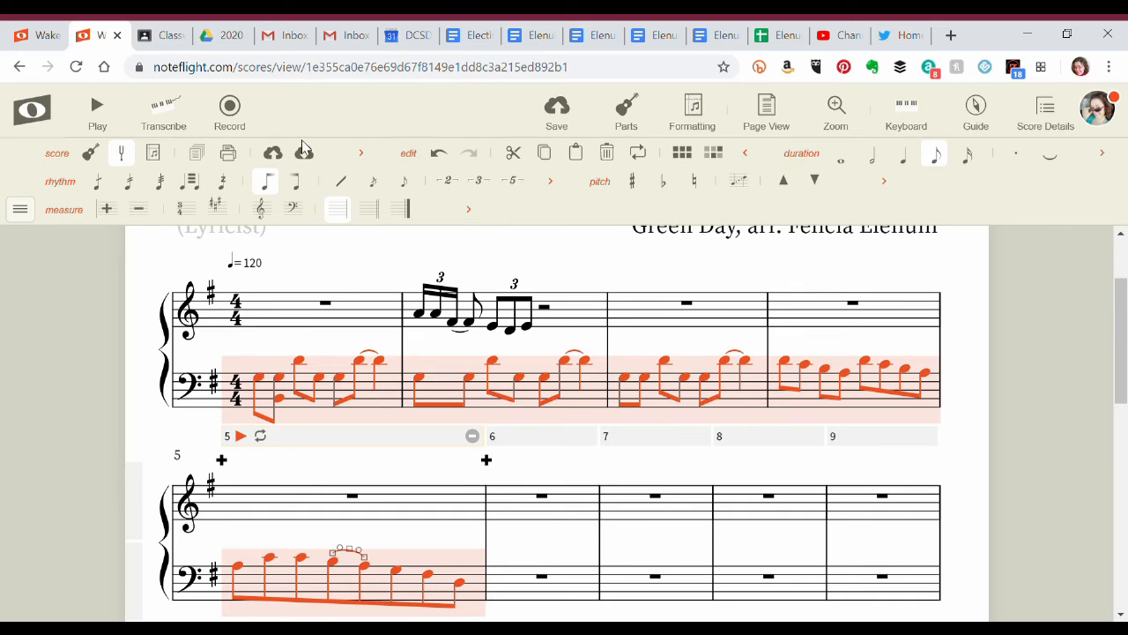
{"action": "left_click", "coordinate": [261, 212]}
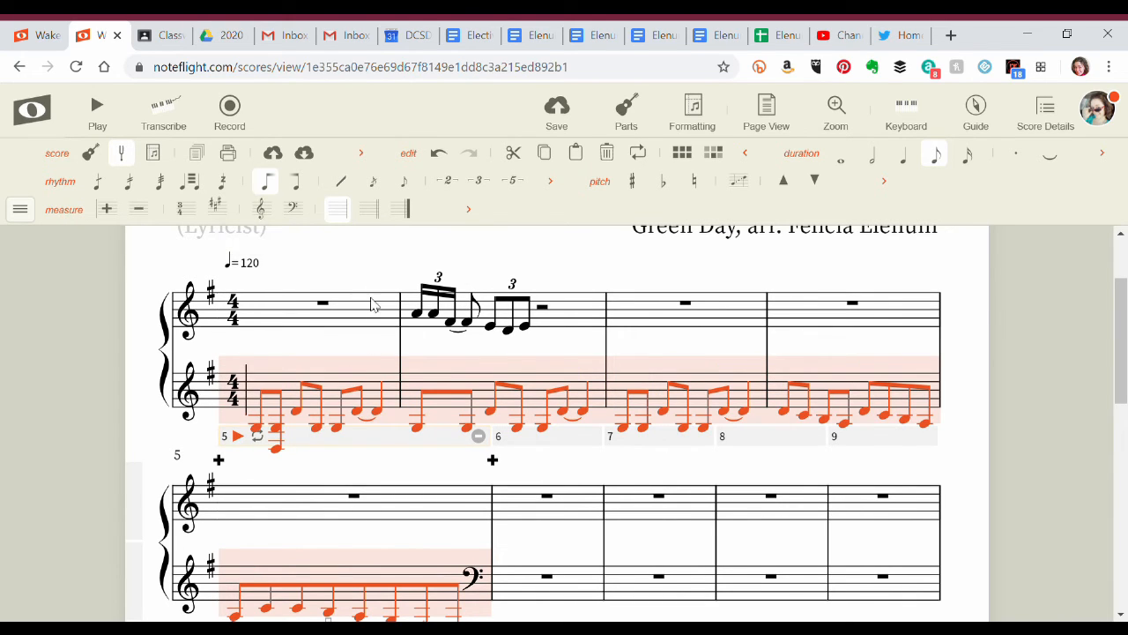
Change the upper staff to bass clef in measure 2 and extend that clef across measures 1 to 3.
{"action": "left_click", "coordinate": [407, 326]}
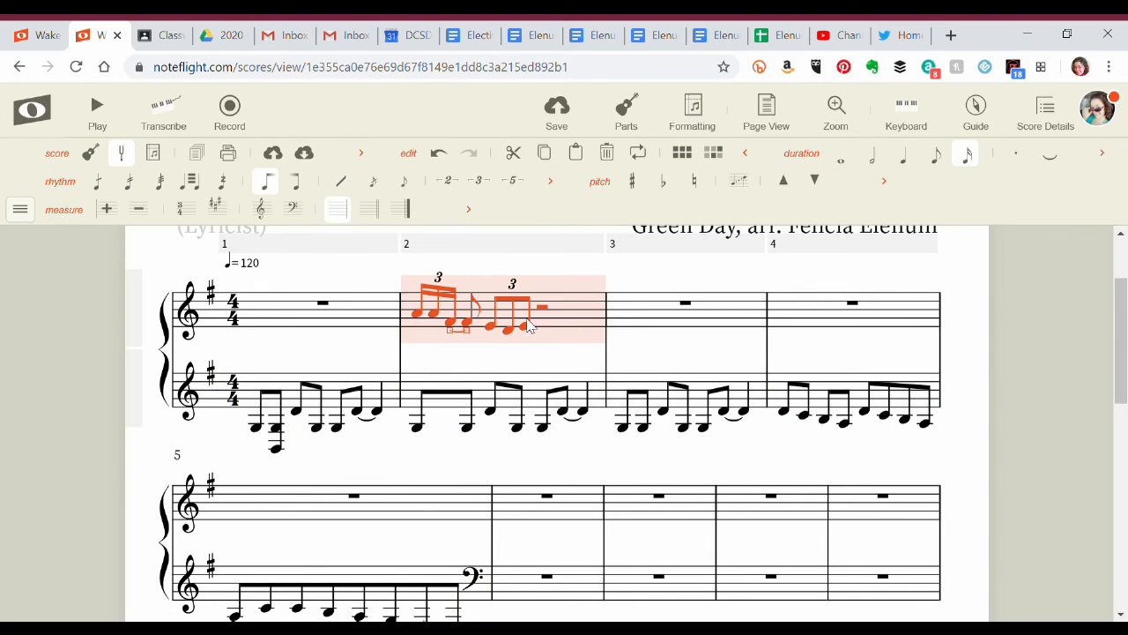
{"action": "left_click", "coordinate": [296, 213]}
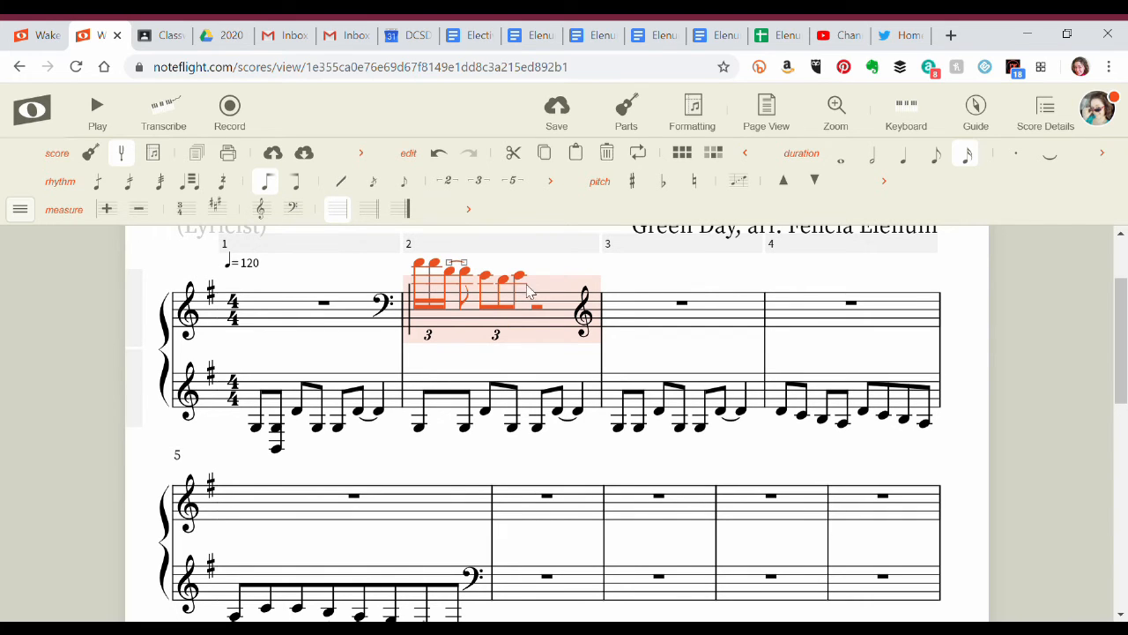
{"action": "left_click", "coordinate": [342, 324]}
{"action": "left_click", "coordinate": [716, 323], "text": "shift"}
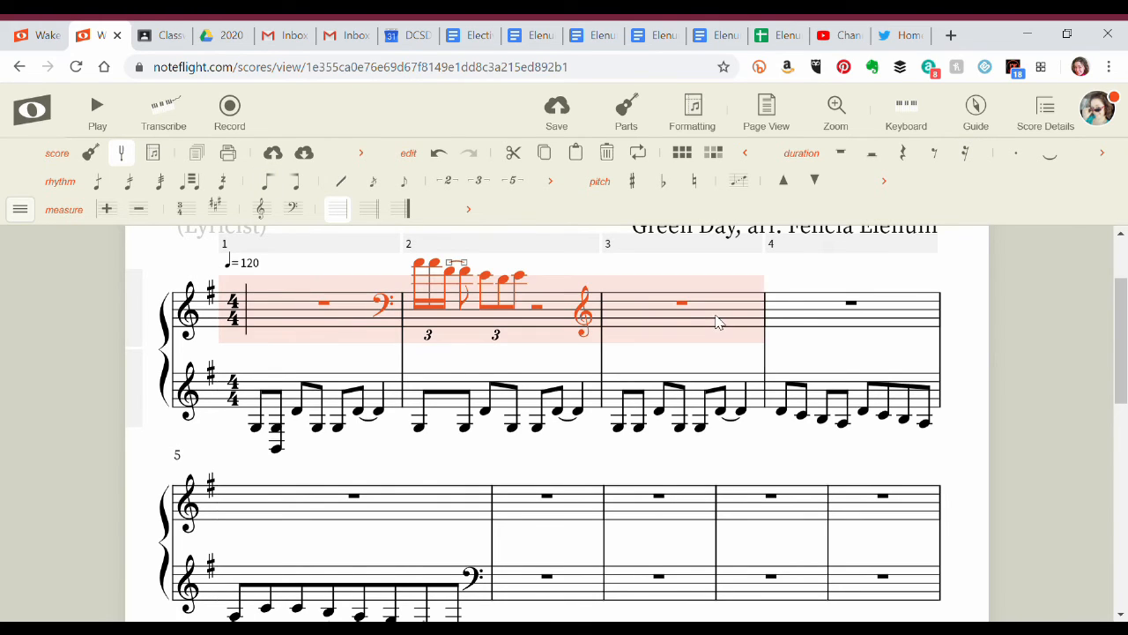
{"action": "left_click", "coordinate": [299, 215]}
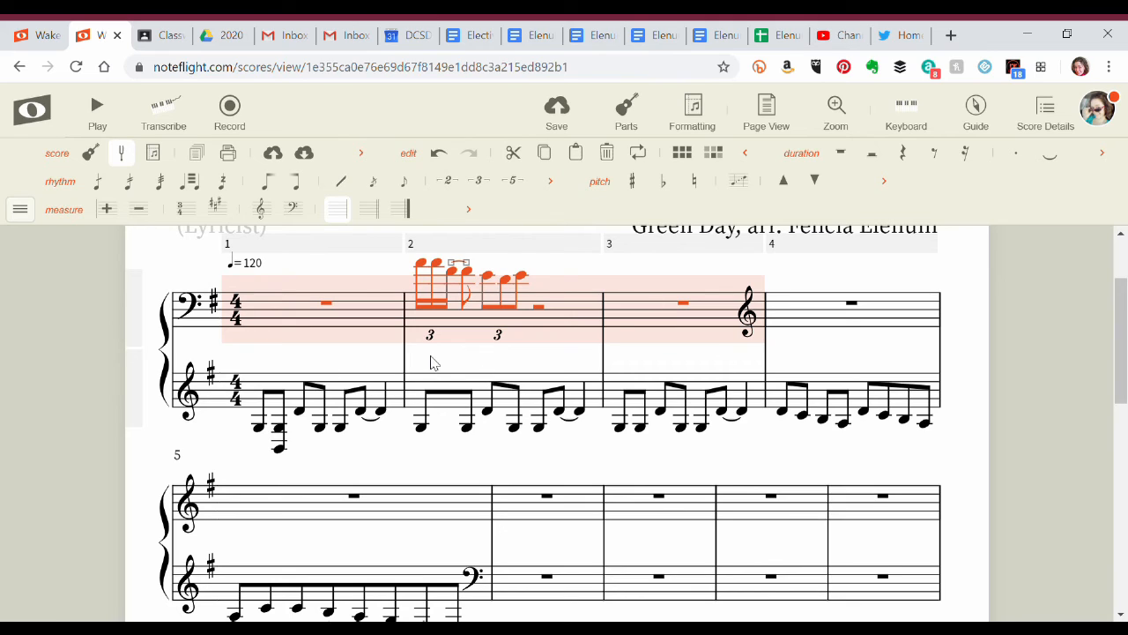
{"action": "key", "text": "Escape"}
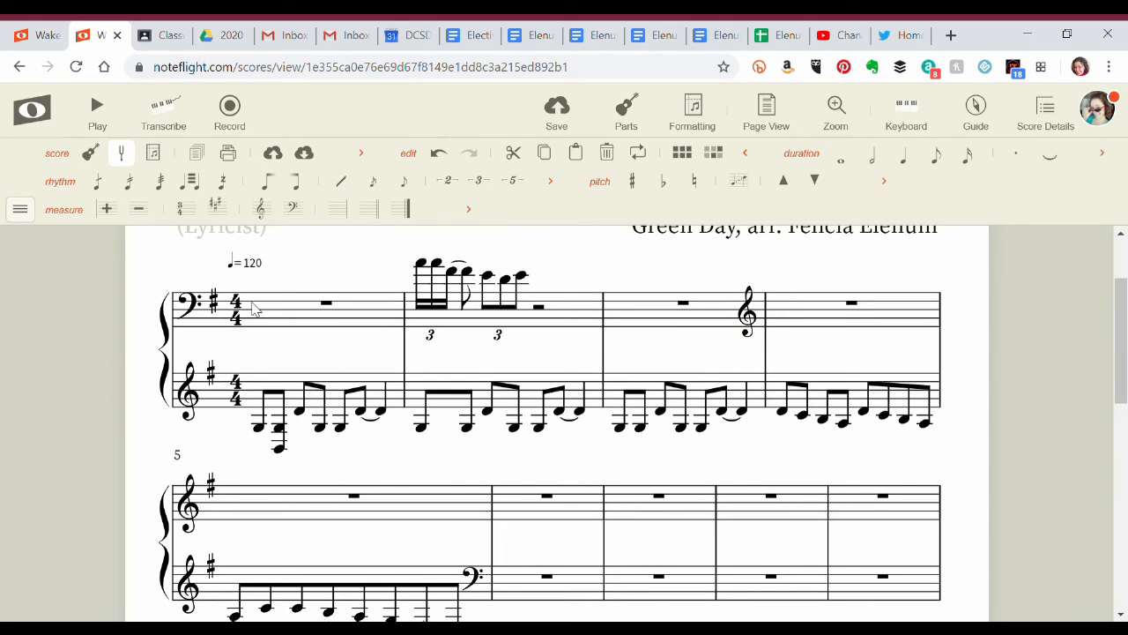
Set the time signature of measure 2 to 3/4.
{"action": "left_click", "coordinate": [572, 319]}
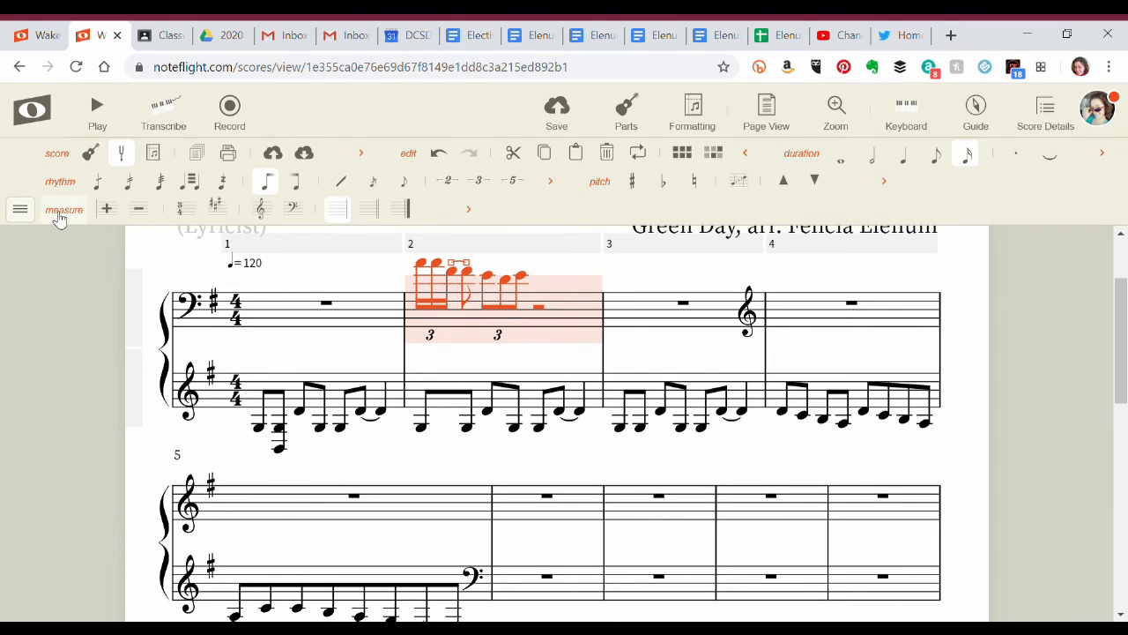
{"action": "left_click", "coordinate": [185, 209]}
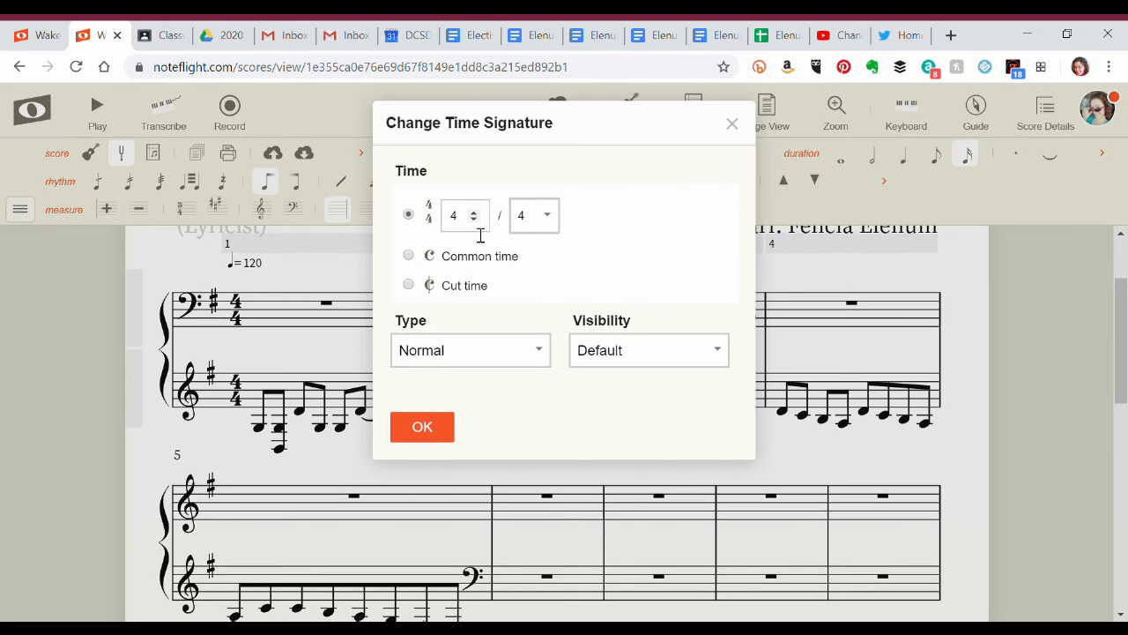
{"action": "left_click", "coordinate": [425, 430]}
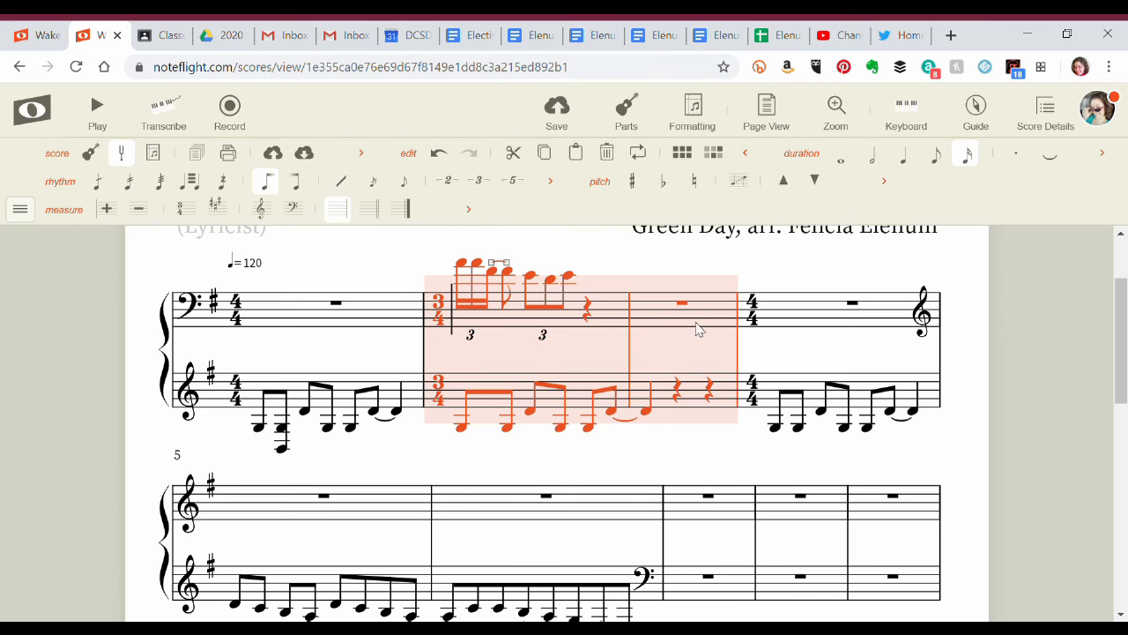
Set the time signature of measure 3 to 7/4.
{"action": "left_click", "coordinate": [817, 326]}
{"action": "left_click", "coordinate": [689, 321]}
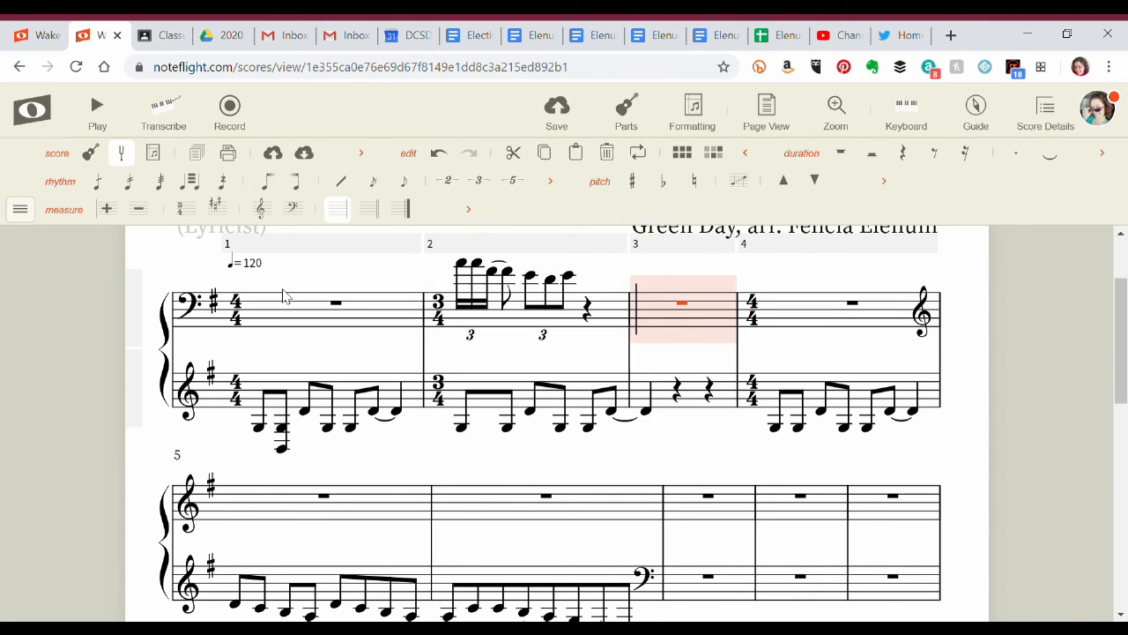
{"action": "left_click", "coordinate": [182, 211]}
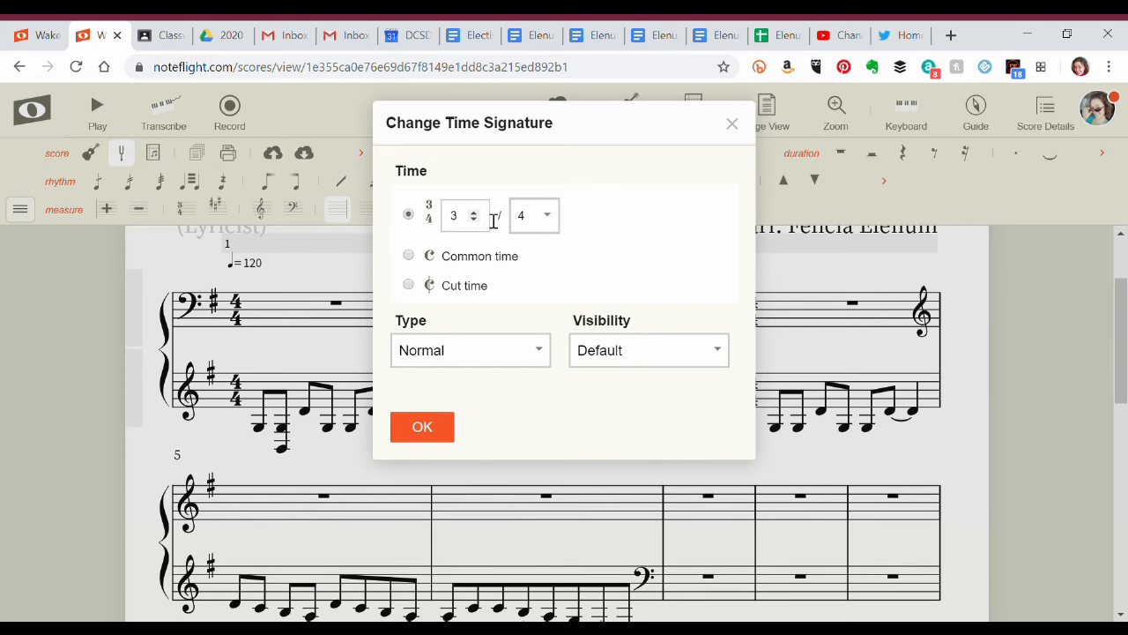
{"action": "left_click", "coordinate": [427, 429]}
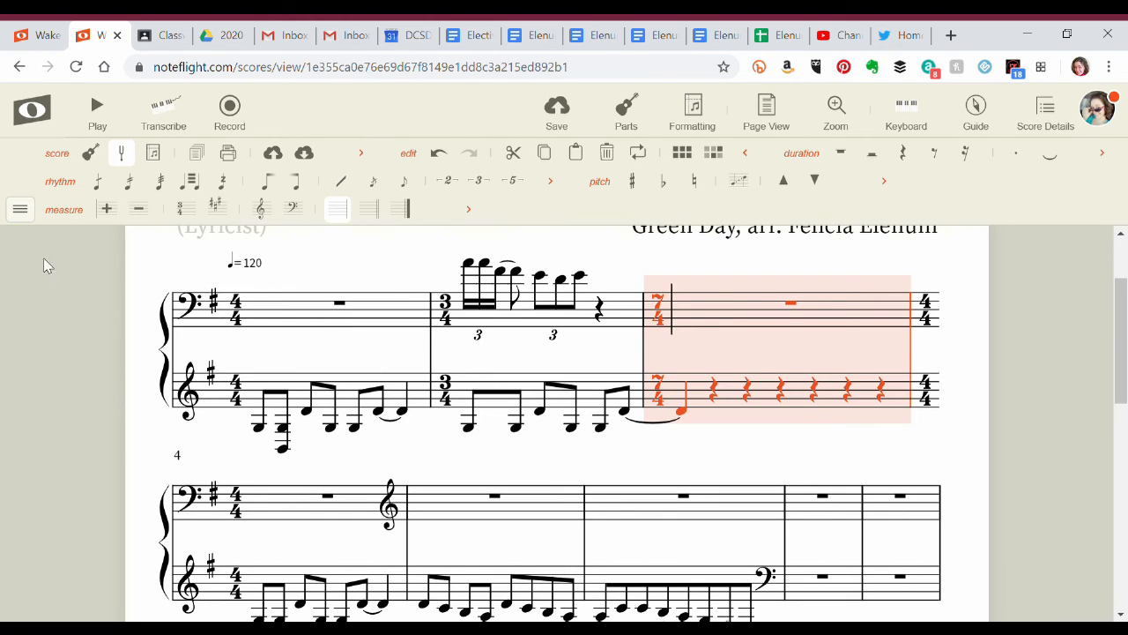
Add the voice tools to the toolbar and close the tool palette list.
{"action": "left_click", "coordinate": [20, 209]}
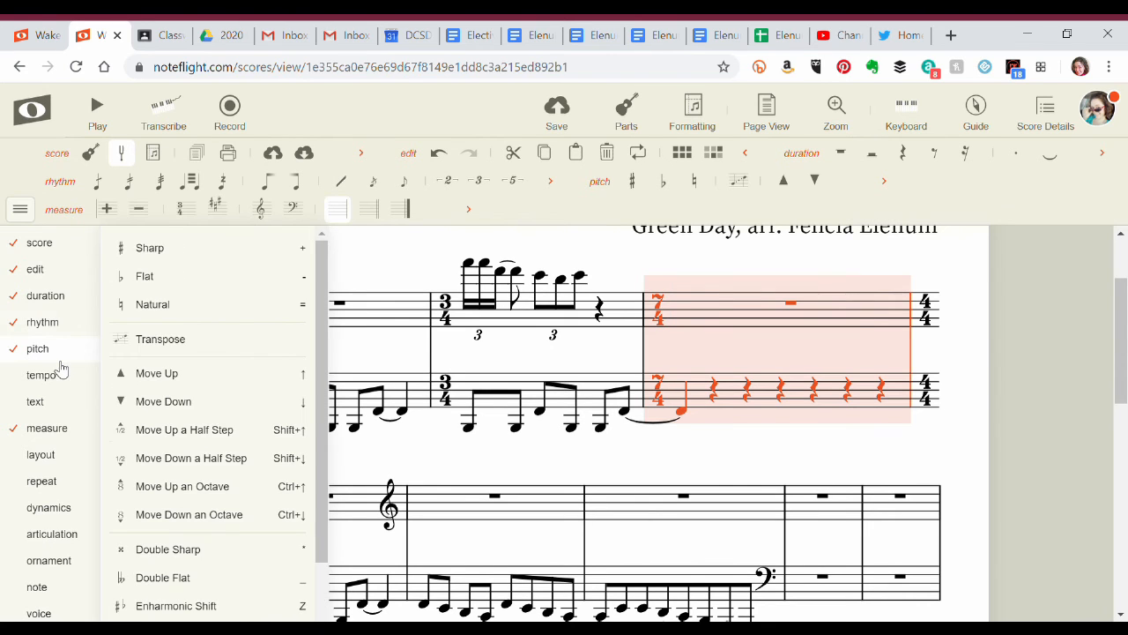
{"action": "mouse_move", "coordinate": [60, 453]}
{"action": "scroll", "coordinate": [60, 453], "scroll_direction": "down", "scroll_amount": 3}
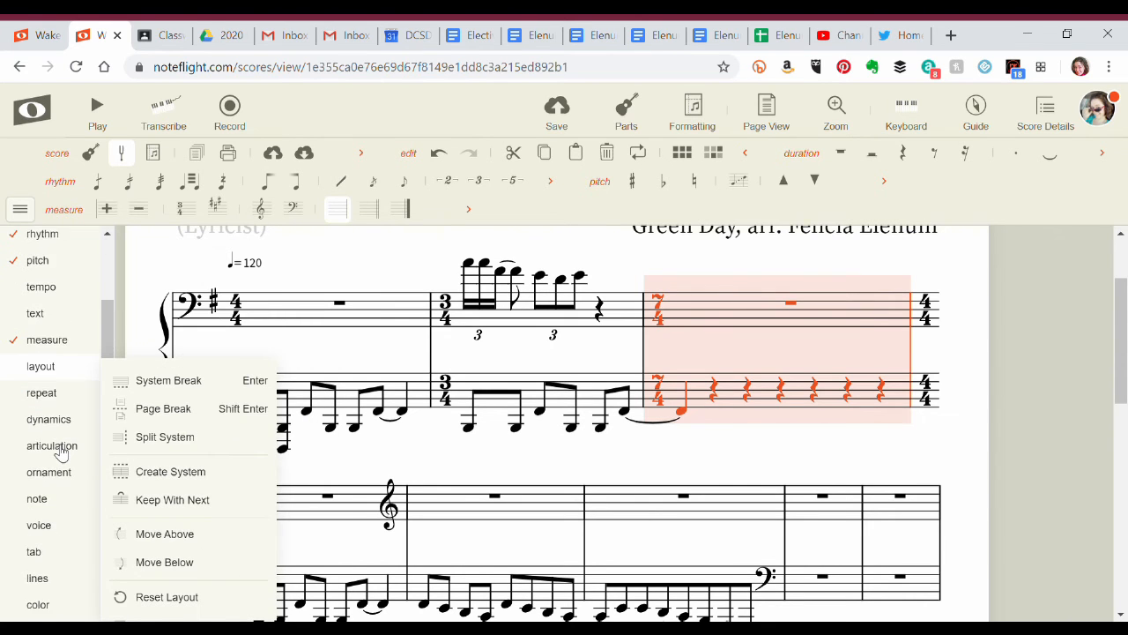
{"action": "mouse_move", "coordinate": [42, 475]}
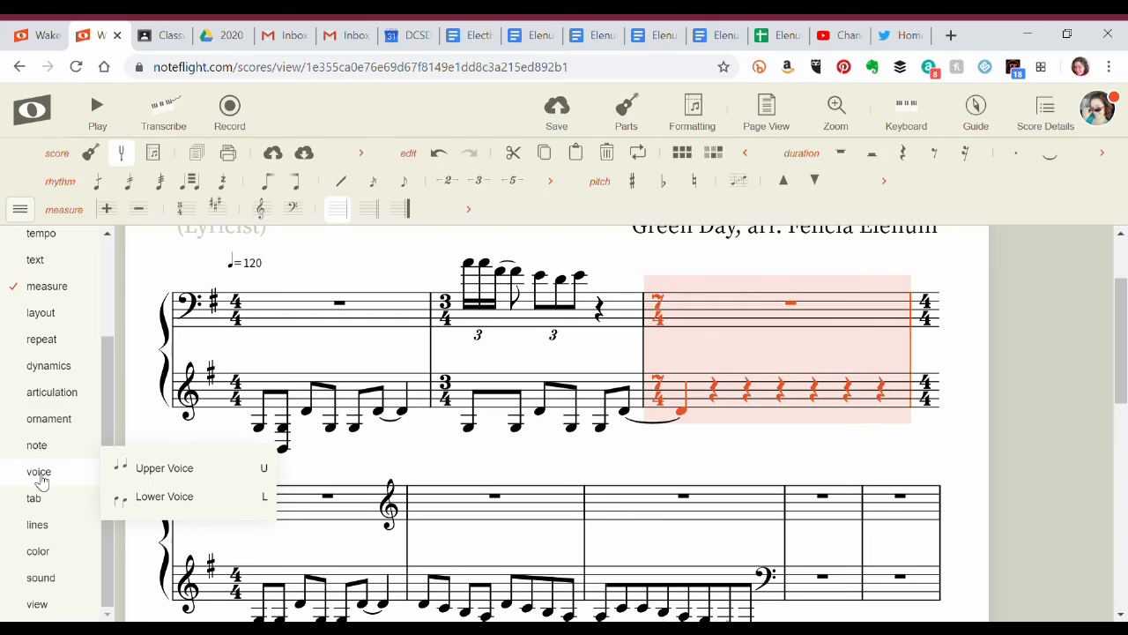
{"action": "left_click", "coordinate": [40, 473]}
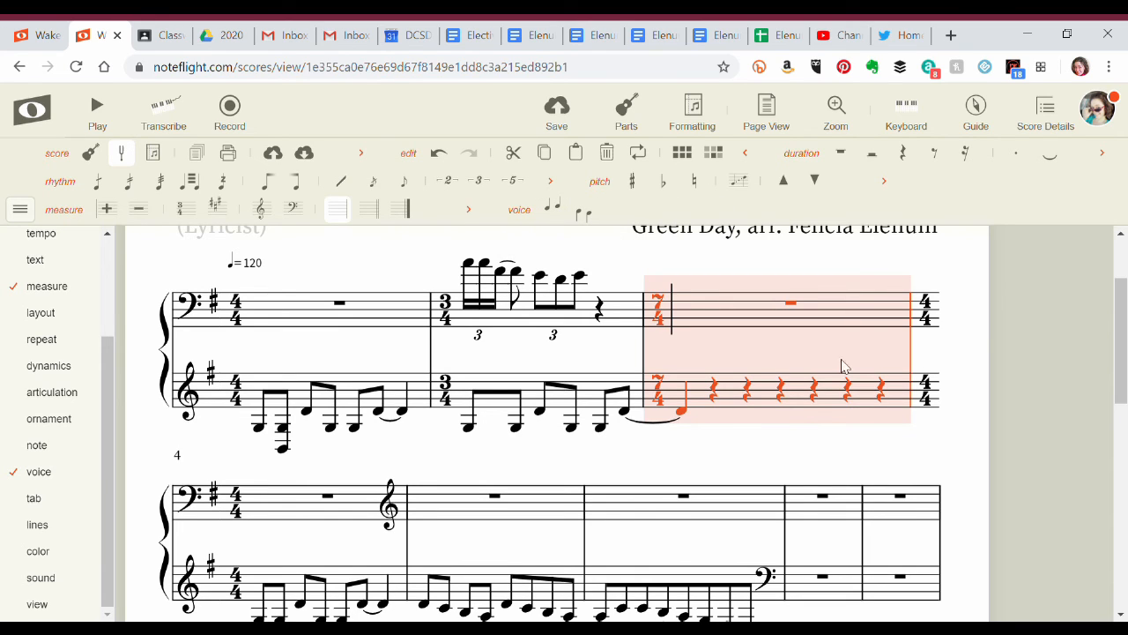
{"action": "left_click", "coordinate": [987, 327]}
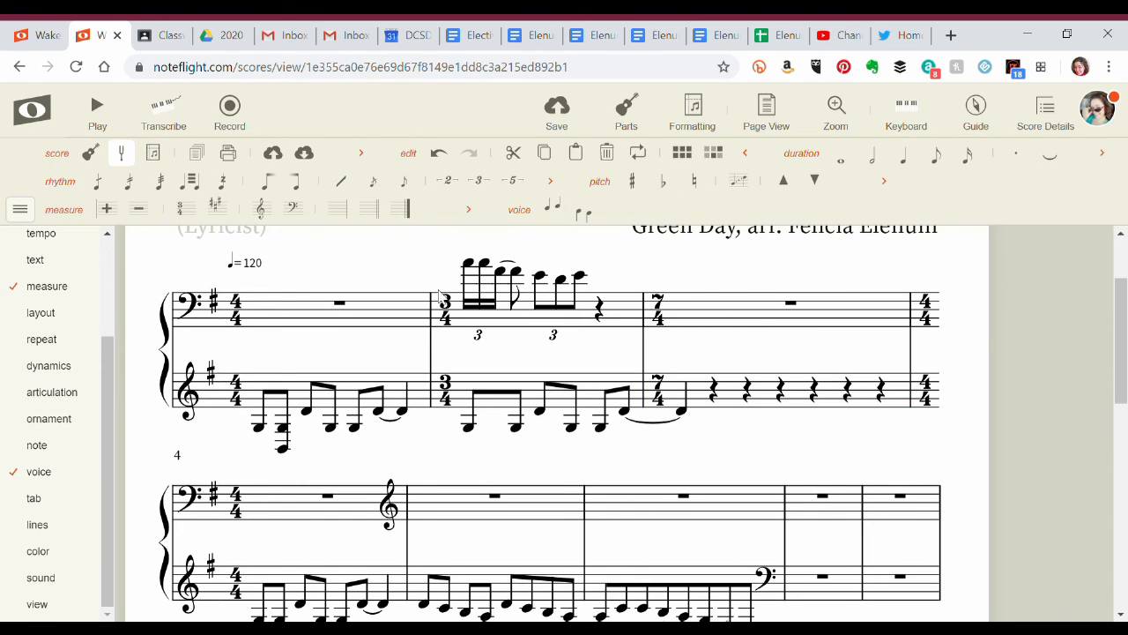
{"action": "left_click", "coordinate": [19, 210]}
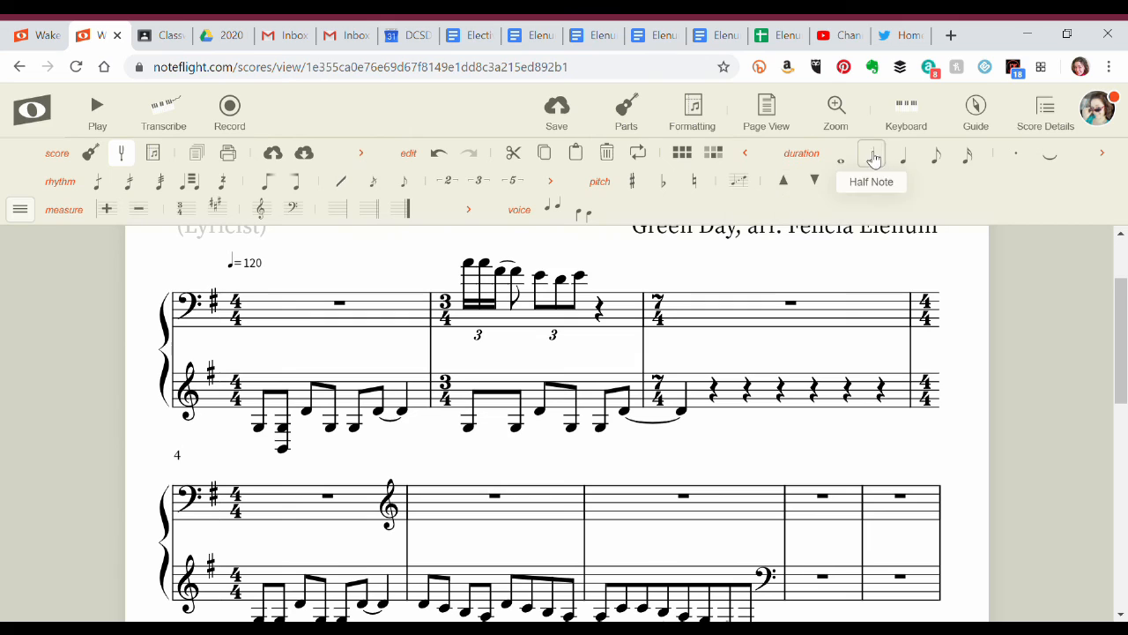
Enter a quarter note on the first beat of measure 3 in the upper staff and lower it to below the staff.
{"action": "left_click", "coordinate": [706, 330]}
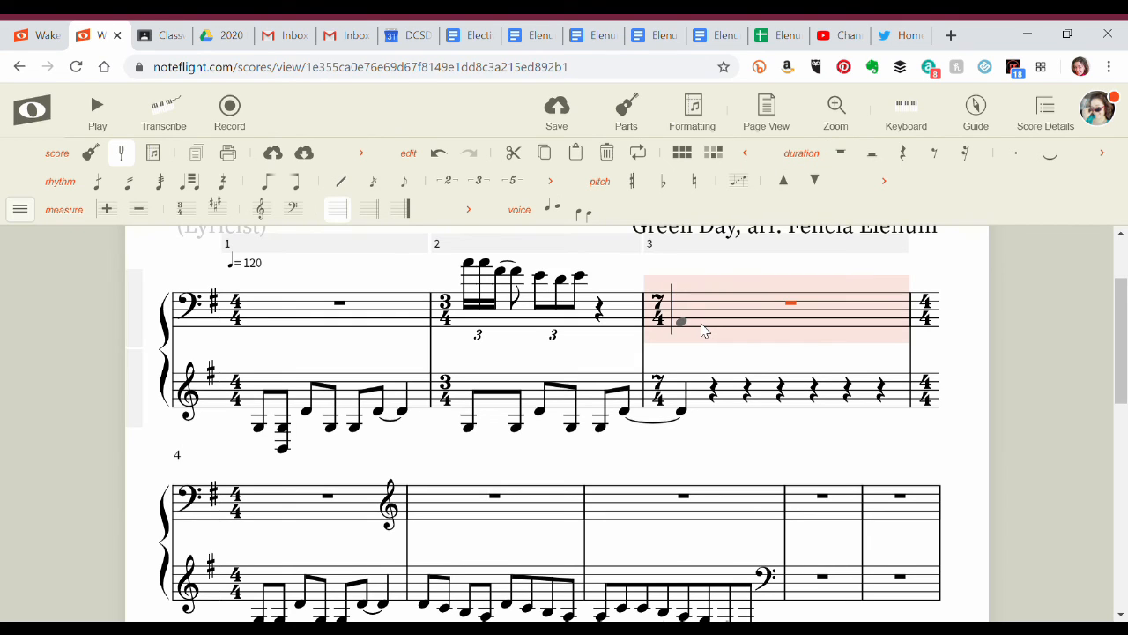
{"action": "key", "text": "f"}
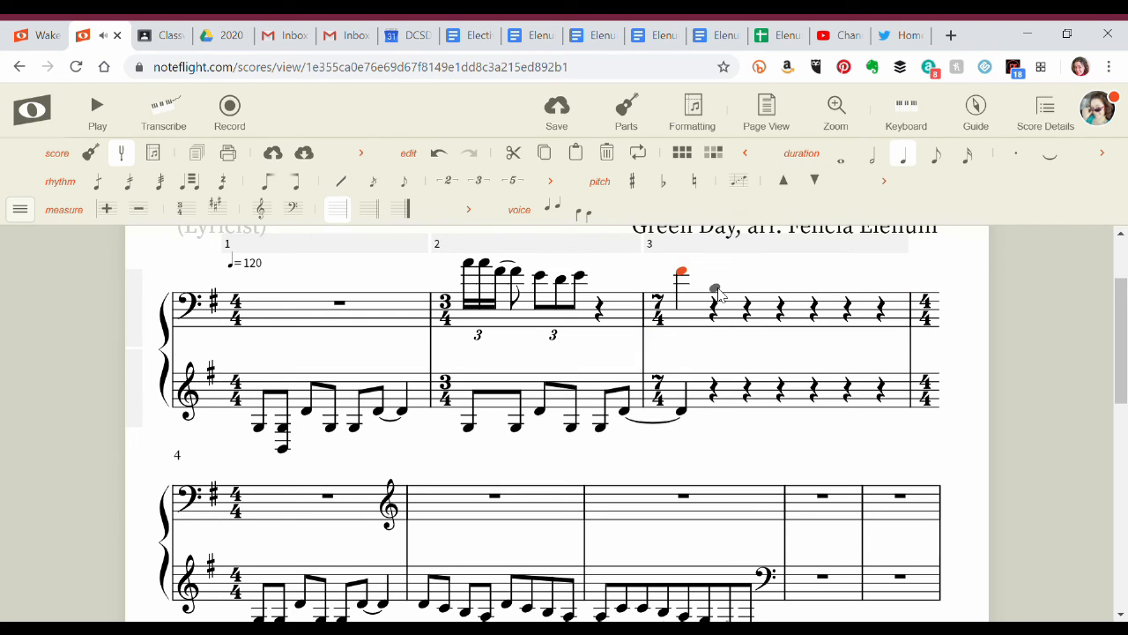
{"action": "key", "text": "Down"}
{"action": "key", "text": "Down"}
{"action": "key", "text": "Down"}
{"action": "key", "text": "Down"}
{"action": "key", "text": "Down"}
{"action": "key", "text": "Down"}
{"action": "key", "text": "Down"}
{"action": "key", "text": "Down"}
{"action": "key", "text": "Down"}
{"action": "key", "text": "Down"}
{"action": "key", "text": "Down"}
{"action": "key", "text": "Down"}
{"action": "key", "text": "Down"}
{"action": "key", "text": "Down"}
{"action": "key", "text": "Down"}
{"action": "key", "text": "Down"}
{"action": "key", "text": "Down"}
{"action": "key", "text": "Down"}
{"action": "key", "text": "Up"}
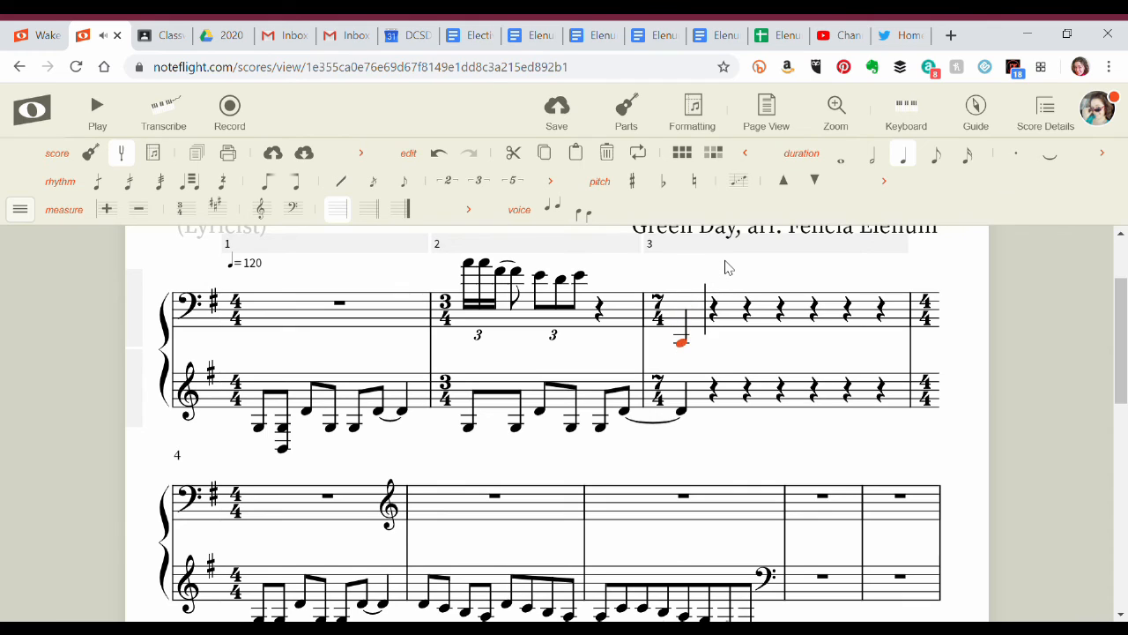
Try making the first note of measure 3 a whole note and adding a lower-voice quarter-note A on the same beat.
{"action": "left_click", "coordinate": [841, 160]}
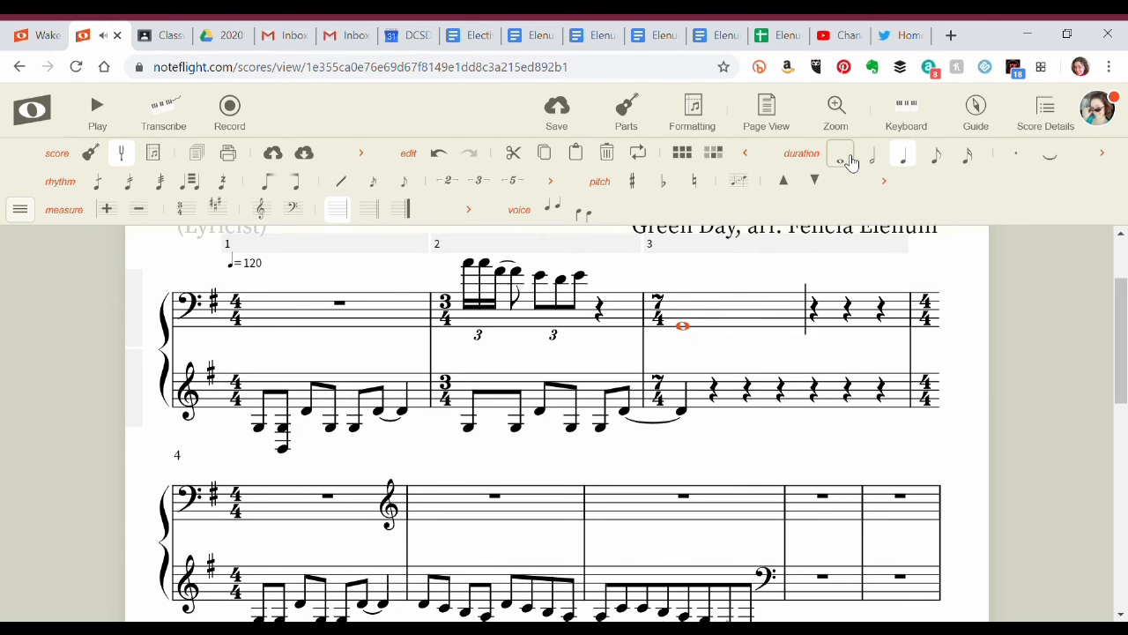
{"action": "left_click", "coordinate": [583, 213]}
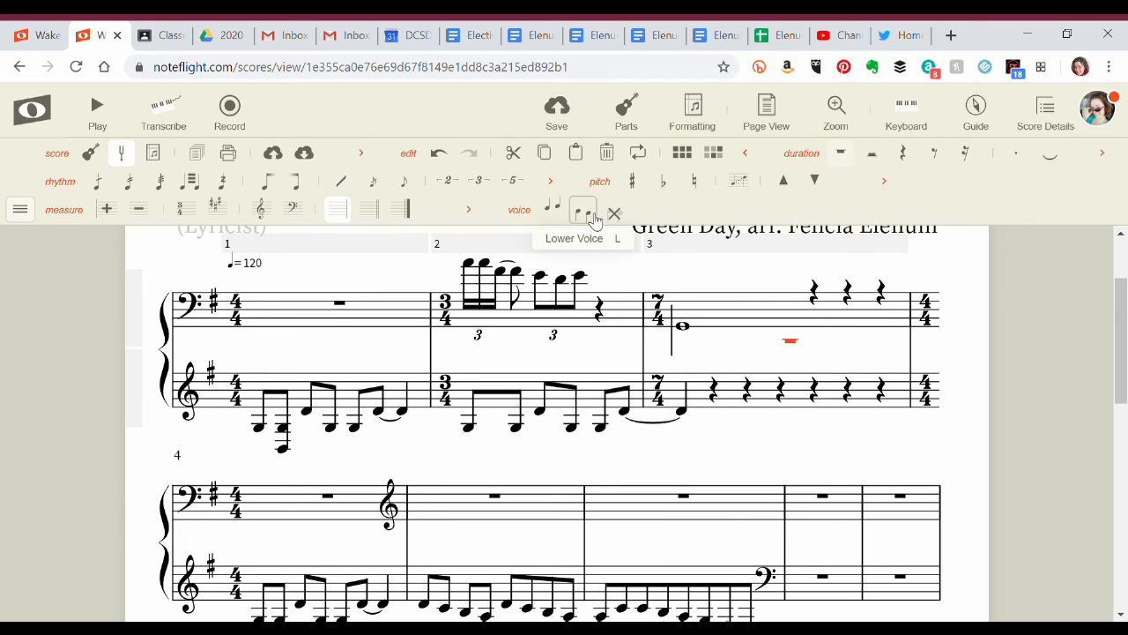
{"action": "left_click", "coordinate": [691, 294]}
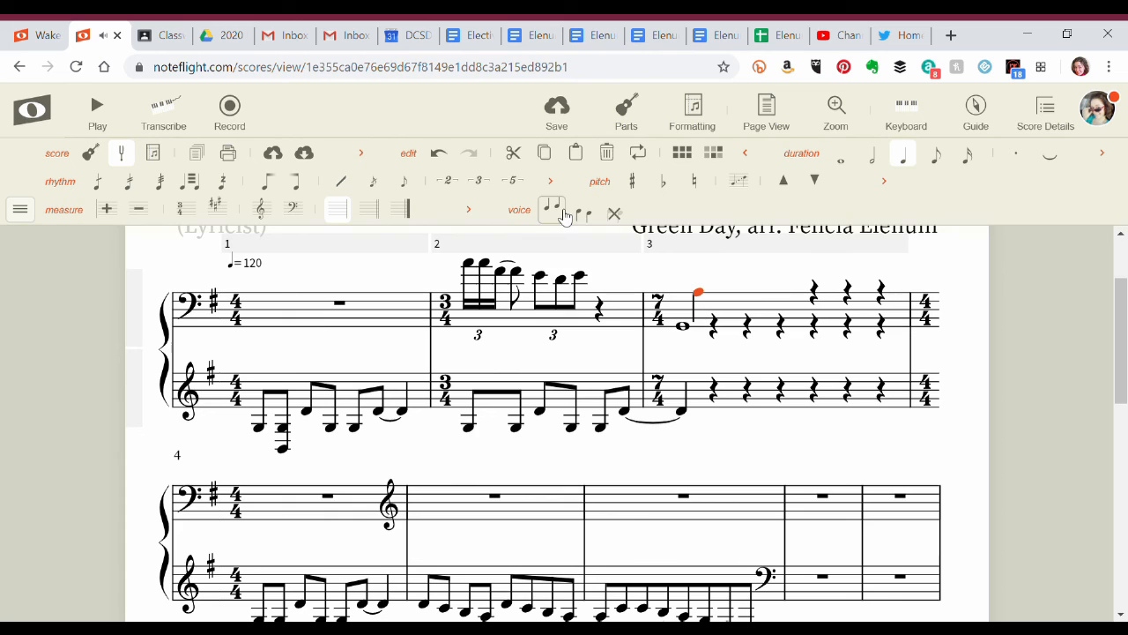
{"action": "left_click", "coordinate": [687, 324]}
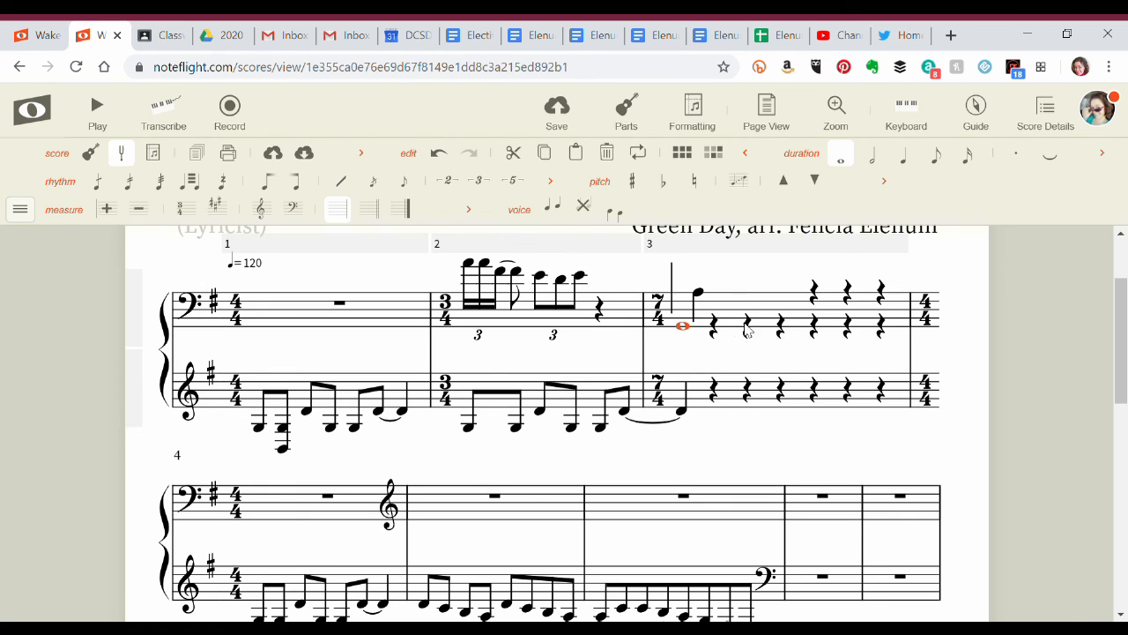
Undo the lower-voice note and the whole-note change in measure 3 of the upper staff.
{"action": "key", "text": "ctrl+z"}
{"action": "key", "text": "ctrl+z"}
{"action": "key", "text": "ctrl+z"}
{"action": "key", "text": "ctrl+z"}
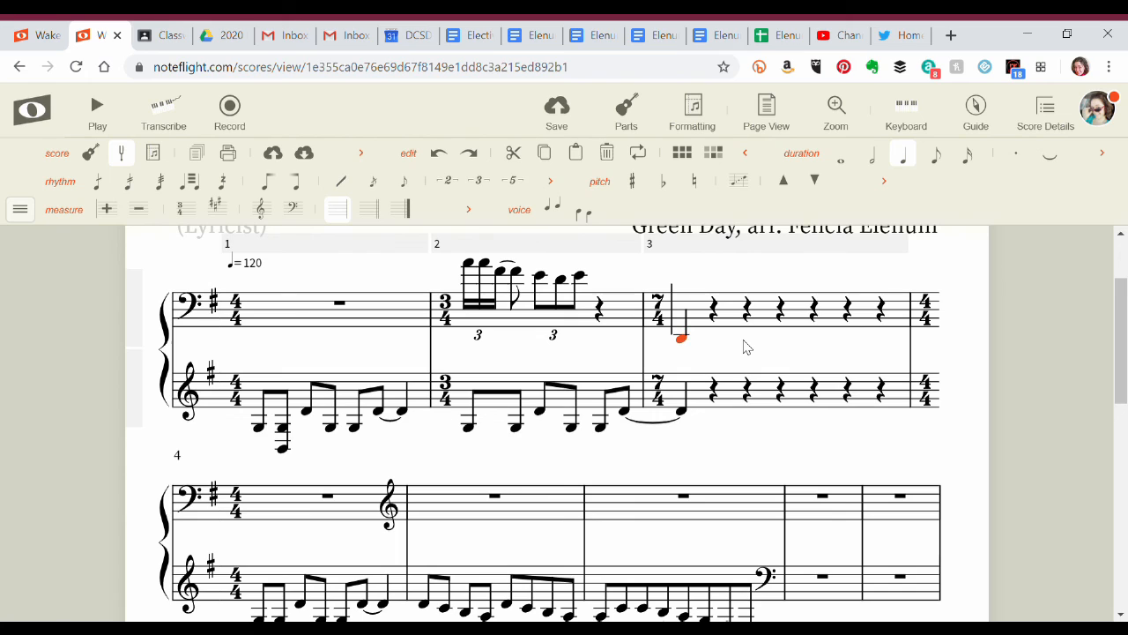
Raise the quarter note on the first beat of measure 3 to the F just below the upper staff's bottom line.
{"action": "key", "text": "Up"}
{"action": "key", "text": "Up"}
{"action": "key", "text": "Up"}
{"action": "key", "text": "Up"}
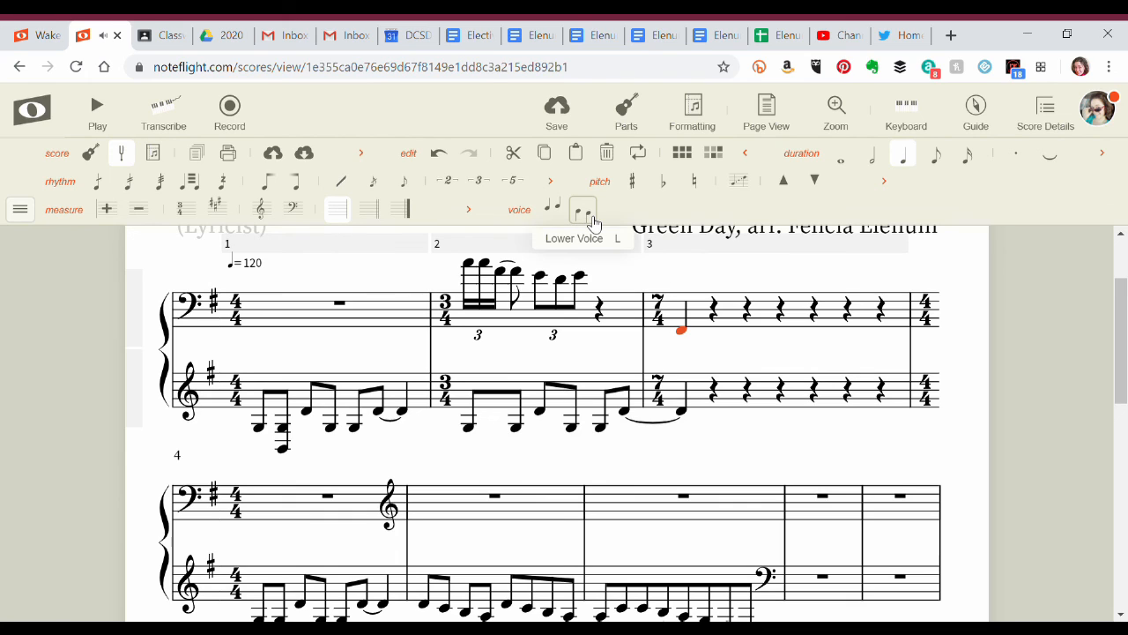
Fill the lower voice of measure 3 in the upper staff with seven quarter notes: A, B, A, G, F, A, G.
{"action": "left_click", "coordinate": [584, 215]}
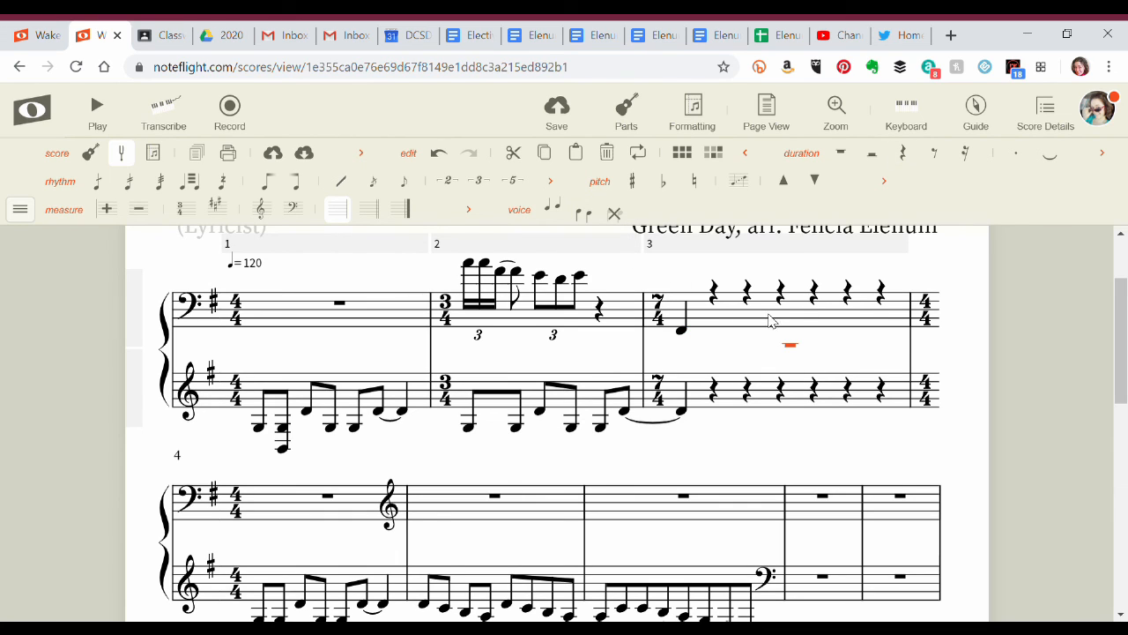
{"action": "left_click", "coordinate": [688, 294]}
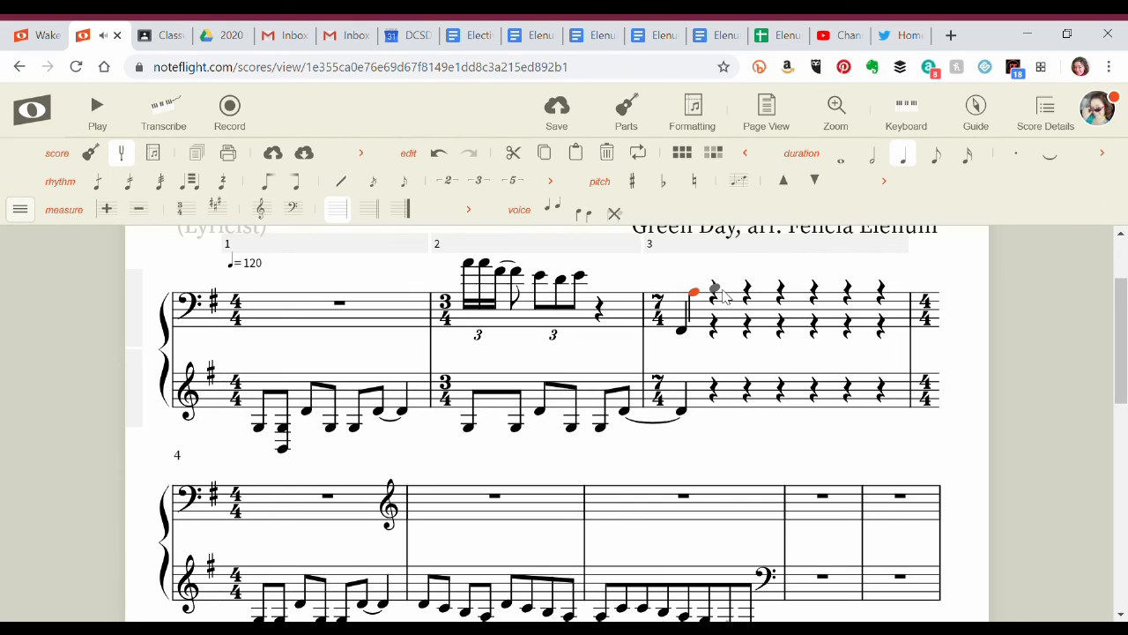
{"action": "left_click", "coordinate": [722, 291]}
{"action": "left_click", "coordinate": [747, 292]}
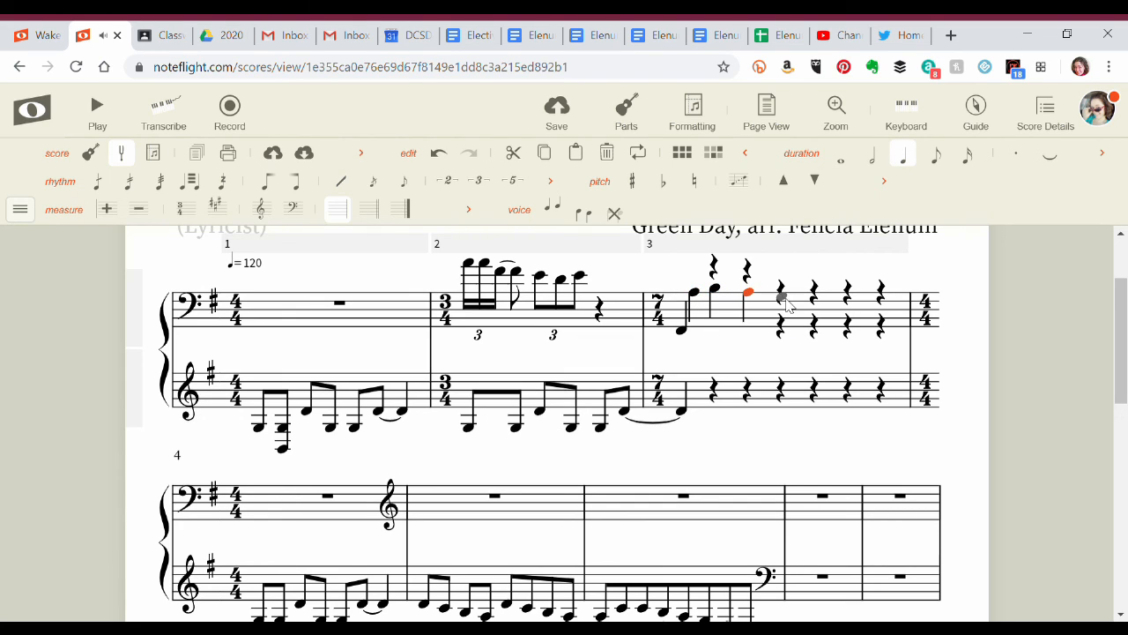
{"action": "left_click", "coordinate": [781, 297]}
{"action": "left_click", "coordinate": [814, 301]}
{"action": "left_click", "coordinate": [848, 292]}
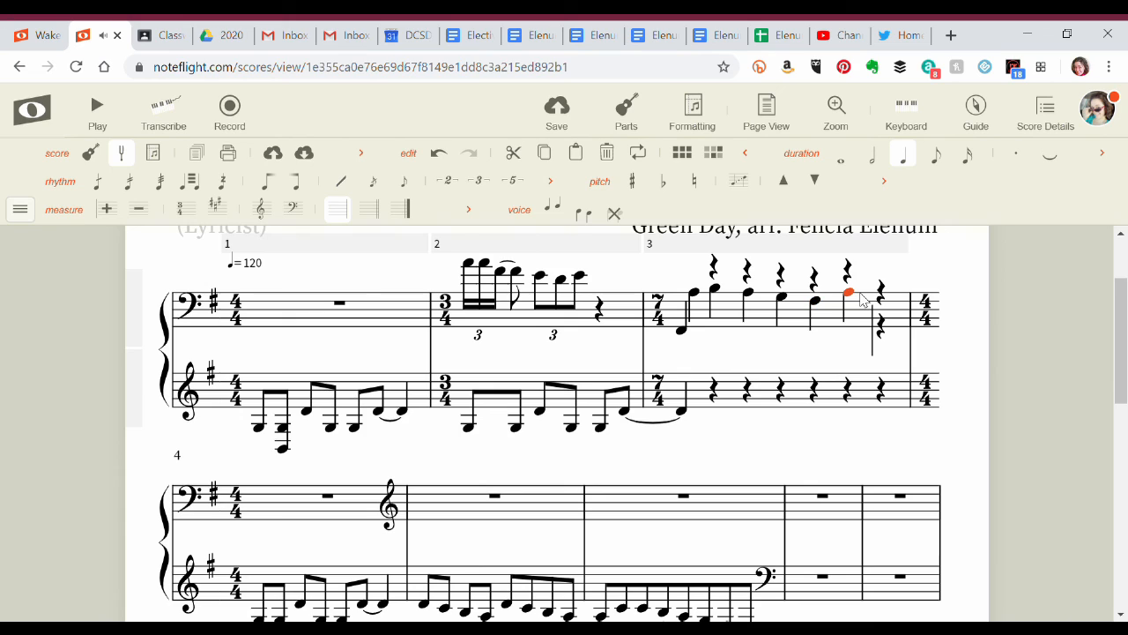
{"action": "left_click", "coordinate": [882, 298]}
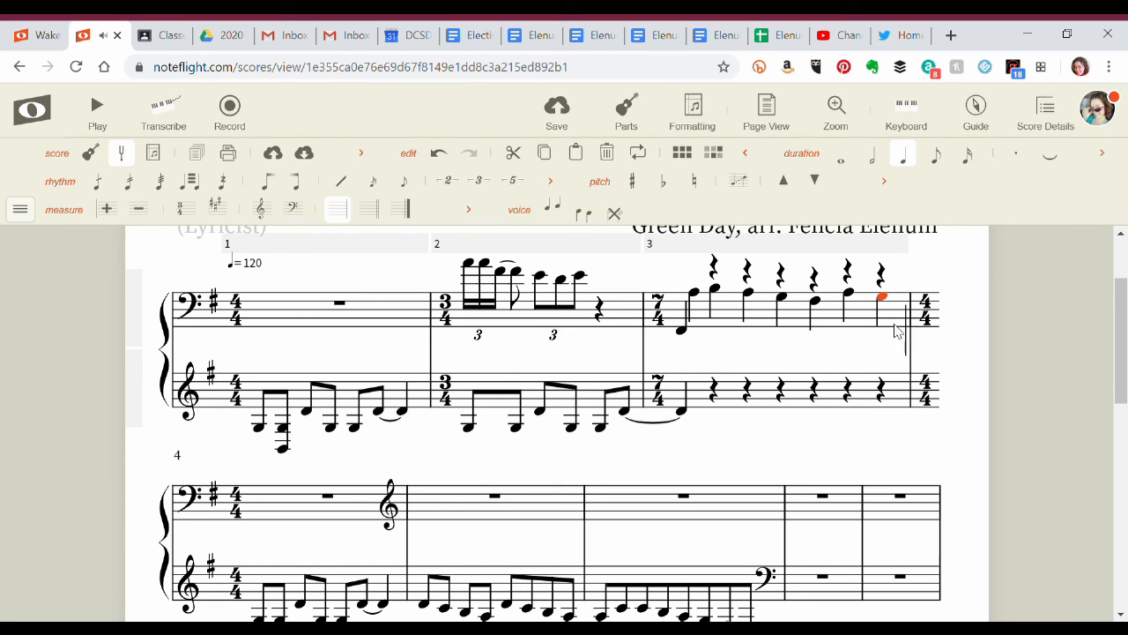